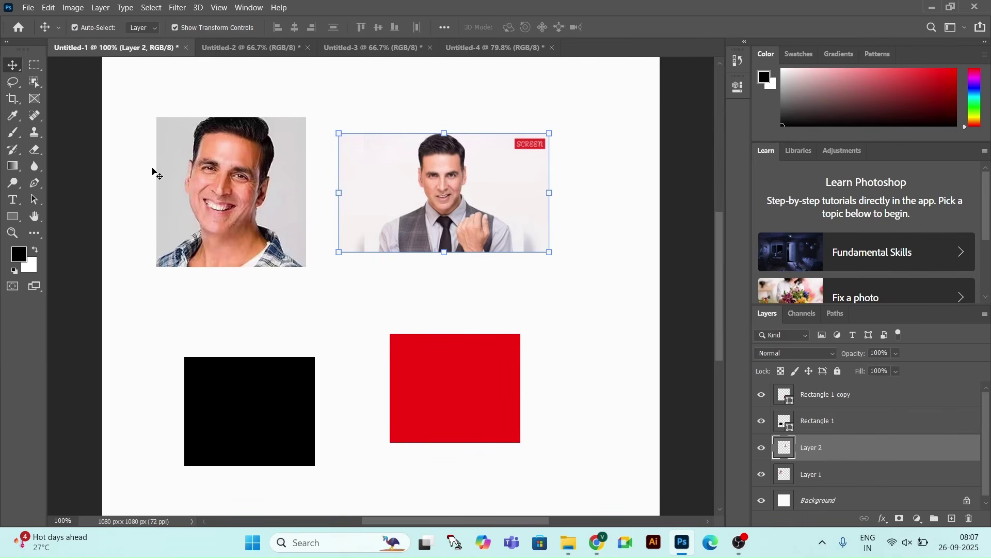
Use the Move tool to shift the portrait photo slightly right and the red rectangle up and to the right.
left_click_drag(13, 65, 44, 76)
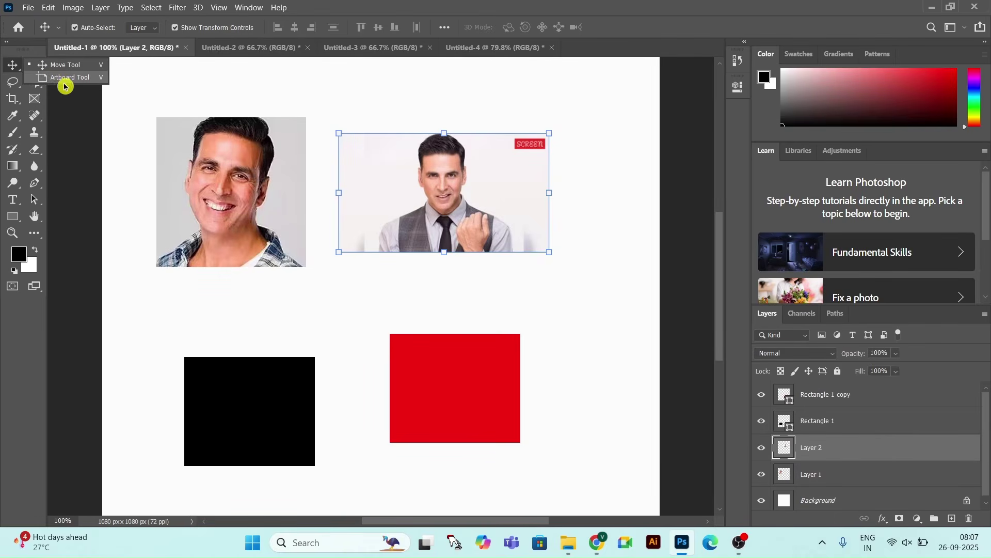
left_click(12, 200)
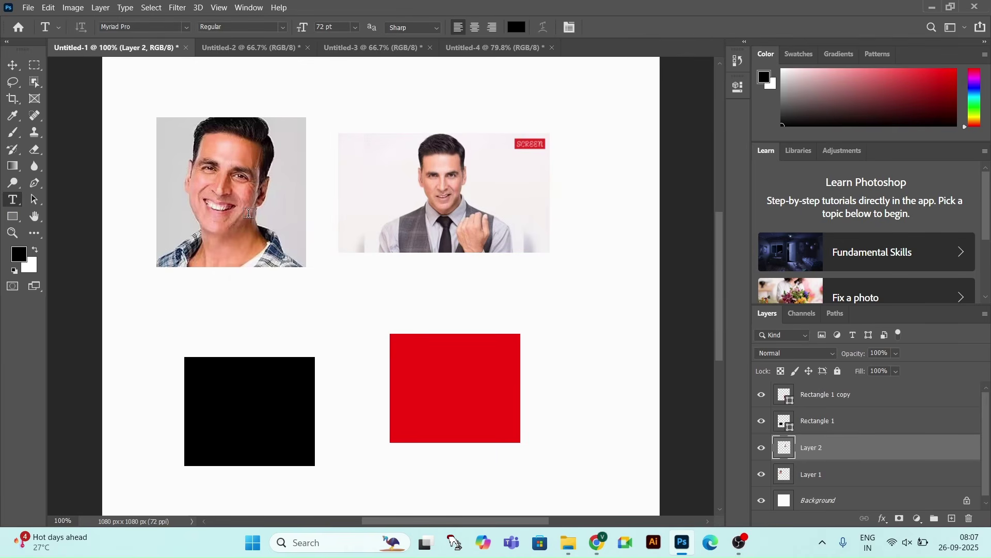
key("v")
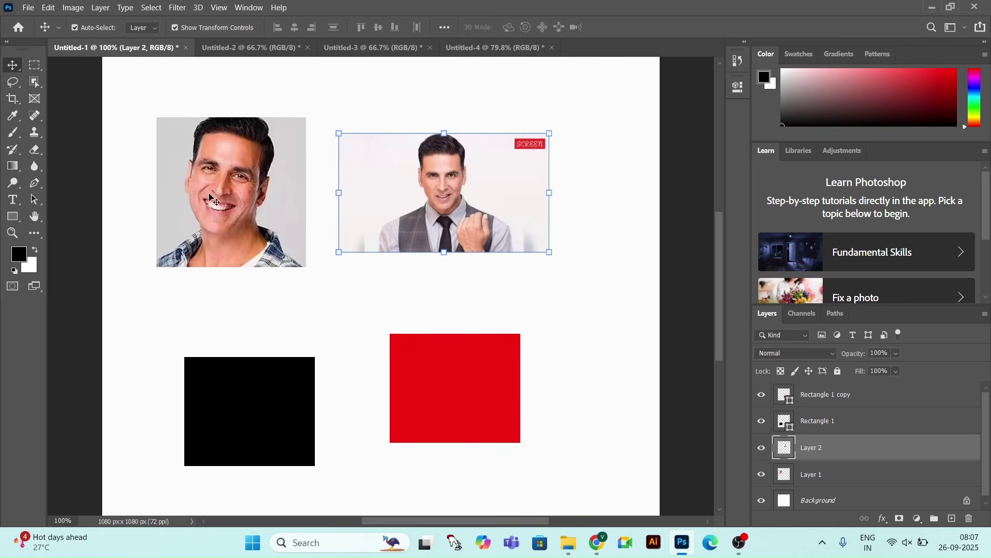
mouse_move(241, 245)
left_mouse_down()
mouse_move(295, 275)
mouse_move(301, 328)
mouse_move(249, 245)
left_mouse_up()
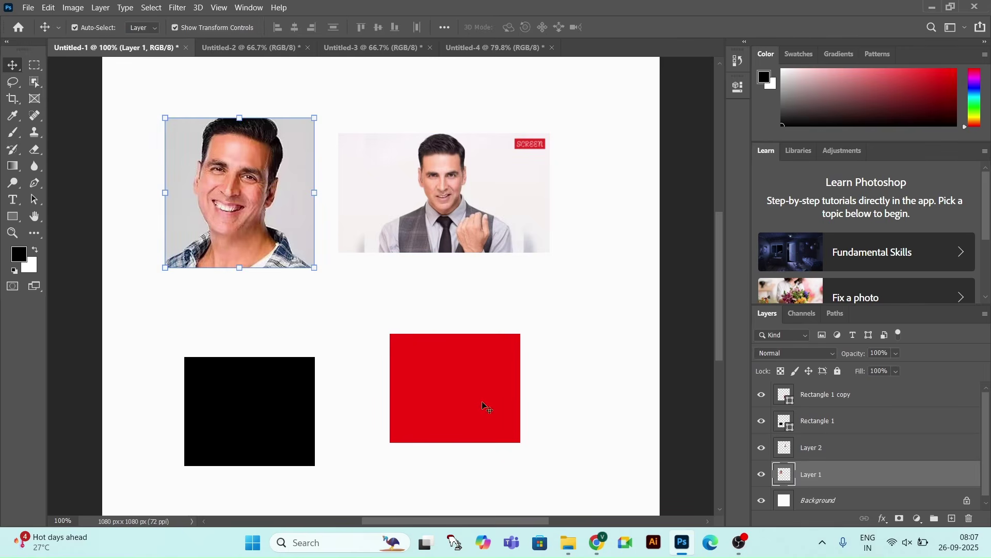
left_click_drag(478, 405, 508, 386)
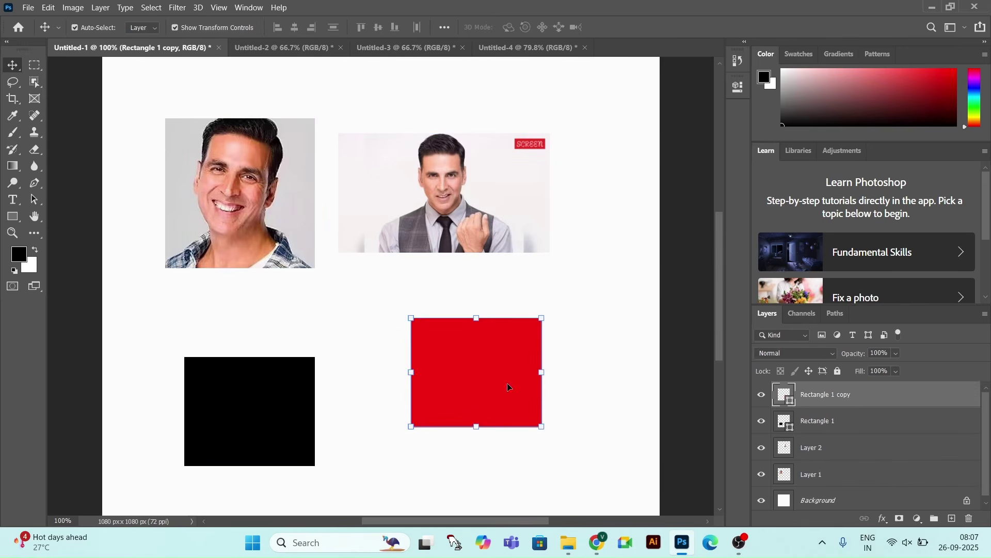
Copy the landscape photo from Untitled-1 into the blank Untitled-2 document and return to Untitled-1.
left_click_drag(405, 203, 252, 50)
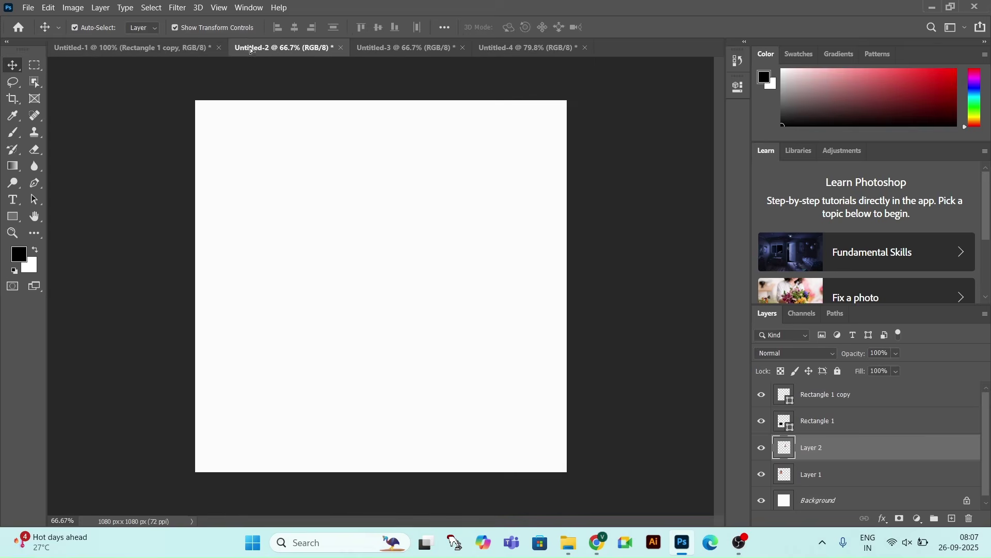
left_click_drag(310, 269, 310, 270)
left_click(85, 49)
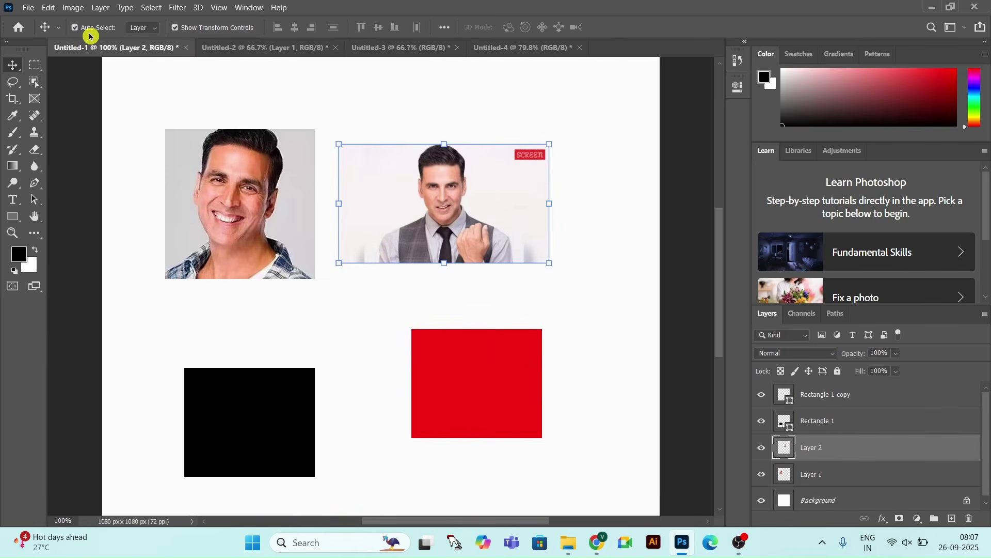
Select both photos and both rectangles one after another directly on the canvas using Auto-Select, ending on the portrait photo.
left_click(192, 189)
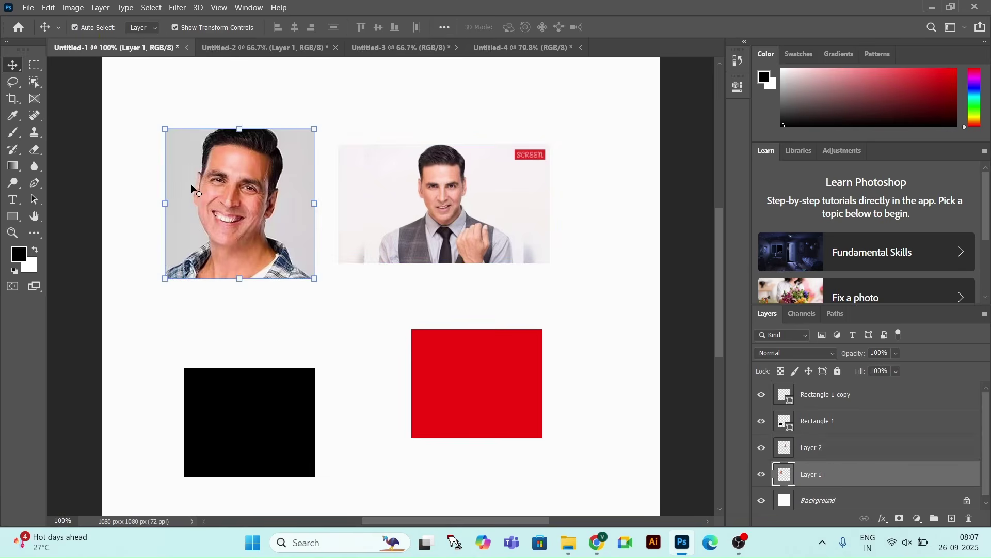
left_click(437, 211)
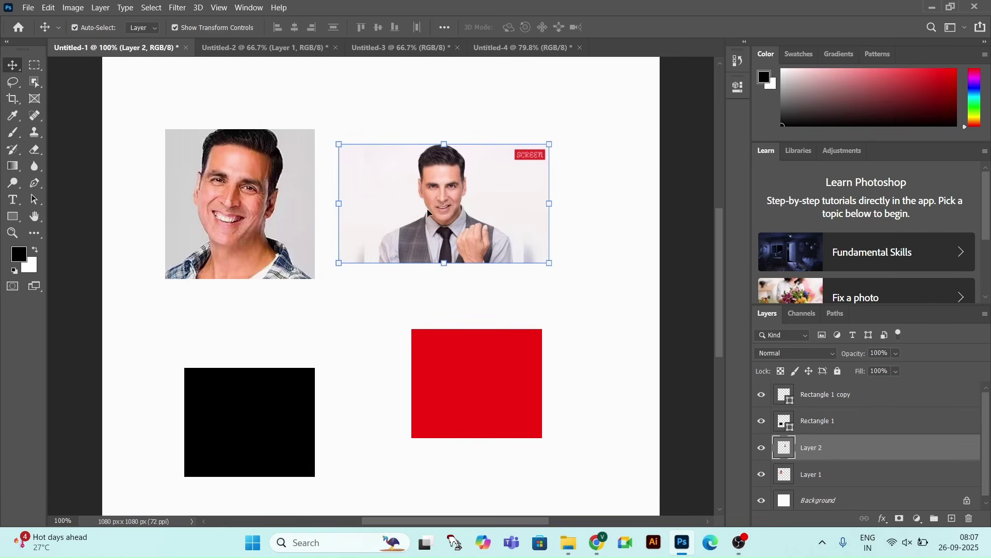
left_click(462, 369)
left_click(245, 397)
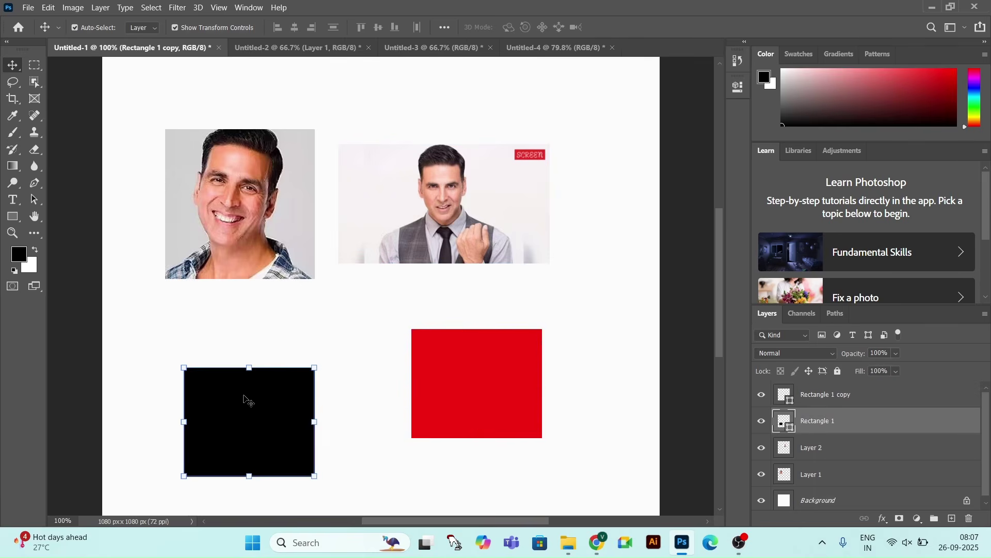
left_click(236, 244)
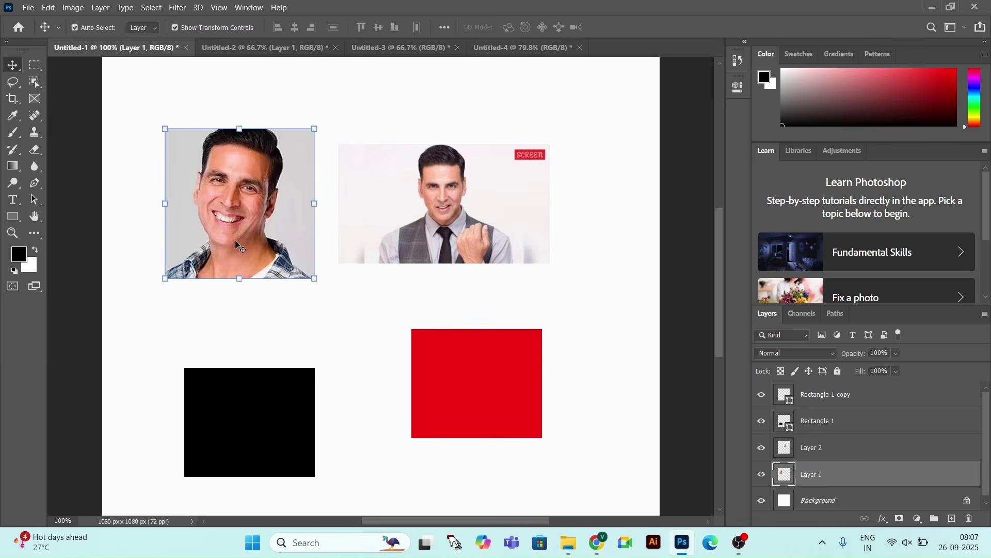
Select the red and black rectangles through their layers with Auto-Select off, and re-enable Auto-Select with its Layer option.
left_click(81, 28)
left_click(811, 423)
left_click(818, 399)
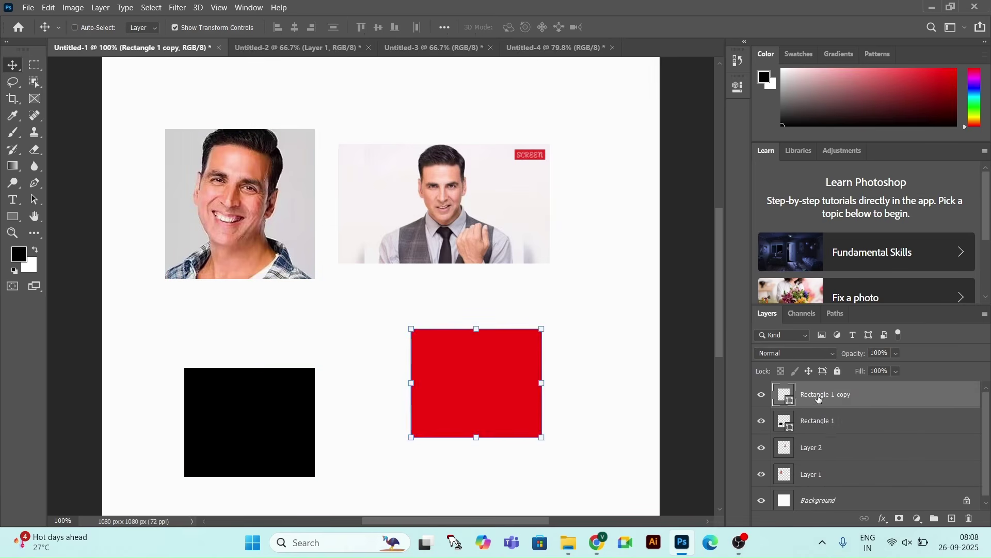
left_click(824, 429)
left_click(78, 29)
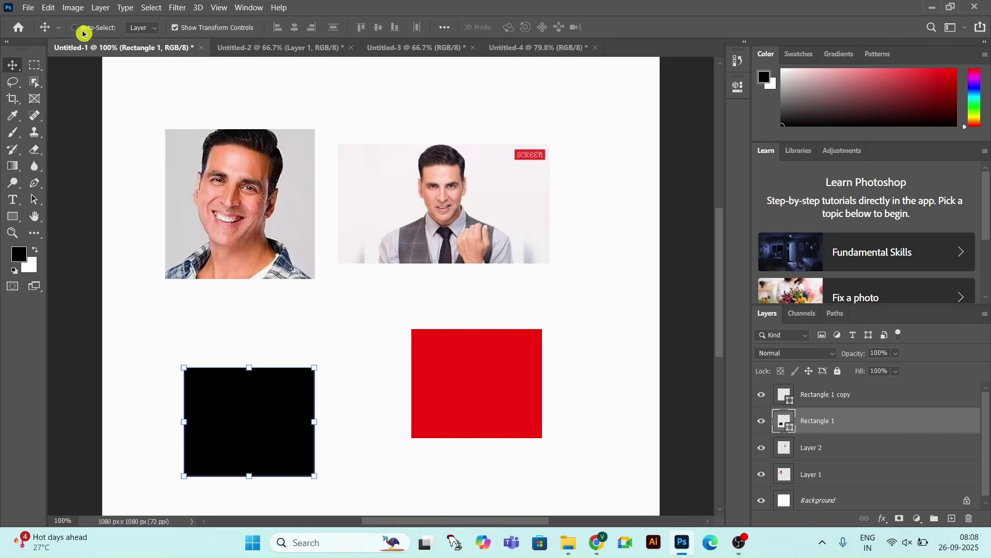
left_click(79, 30)
left_click(145, 29)
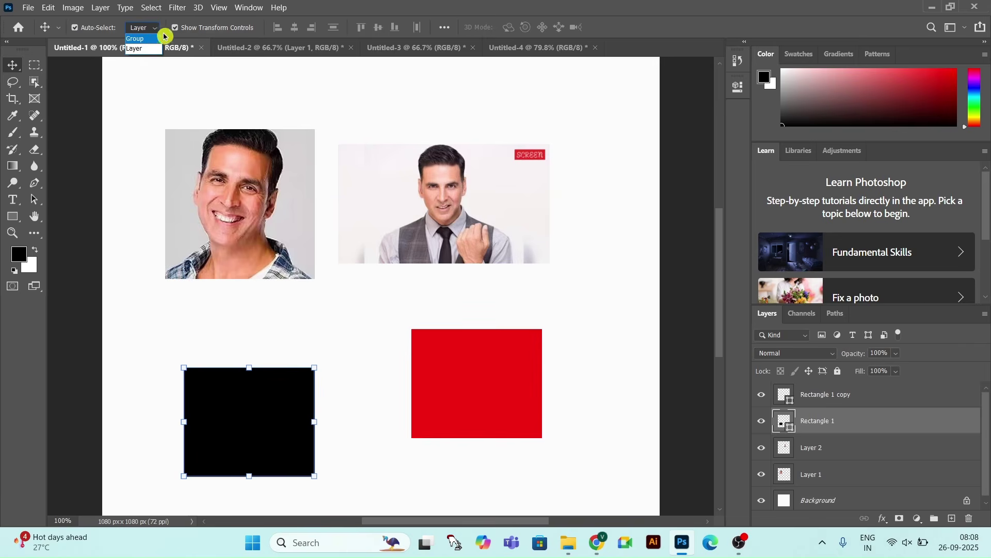
left_click(186, 38)
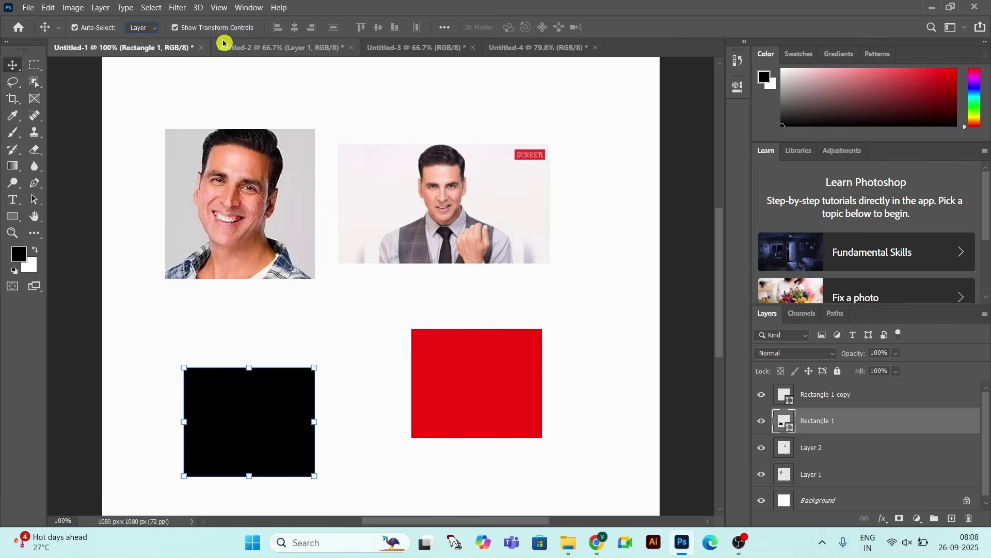
Scale the portrait photo down proportionally to about 93% and apply the transform.
left_click(239, 194)
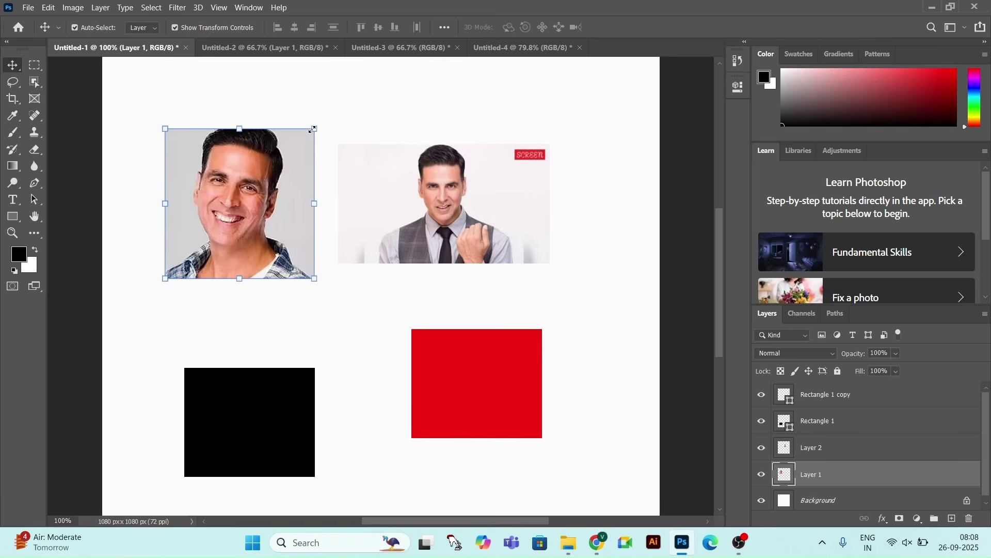
left_click_drag(313, 129, 329, 148)
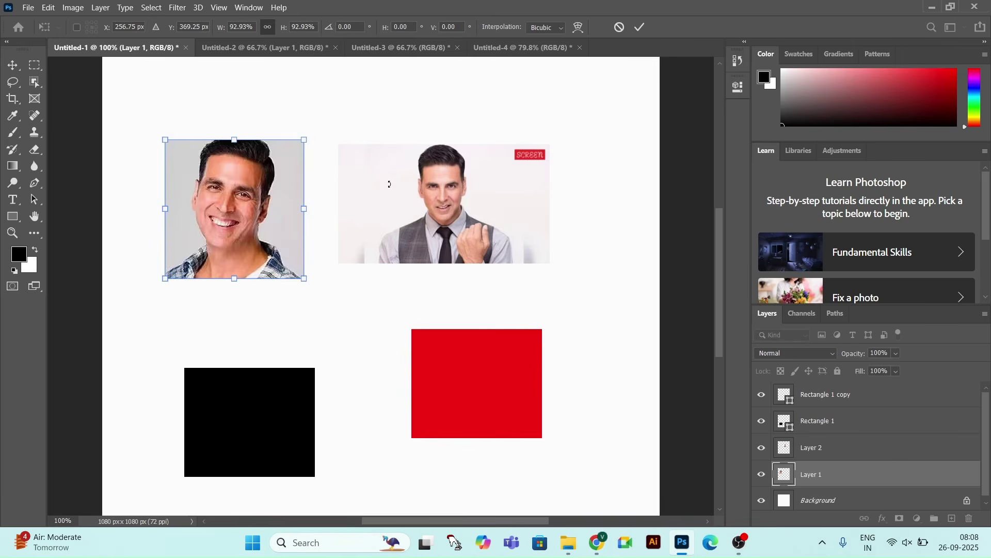
left_click(13, 65)
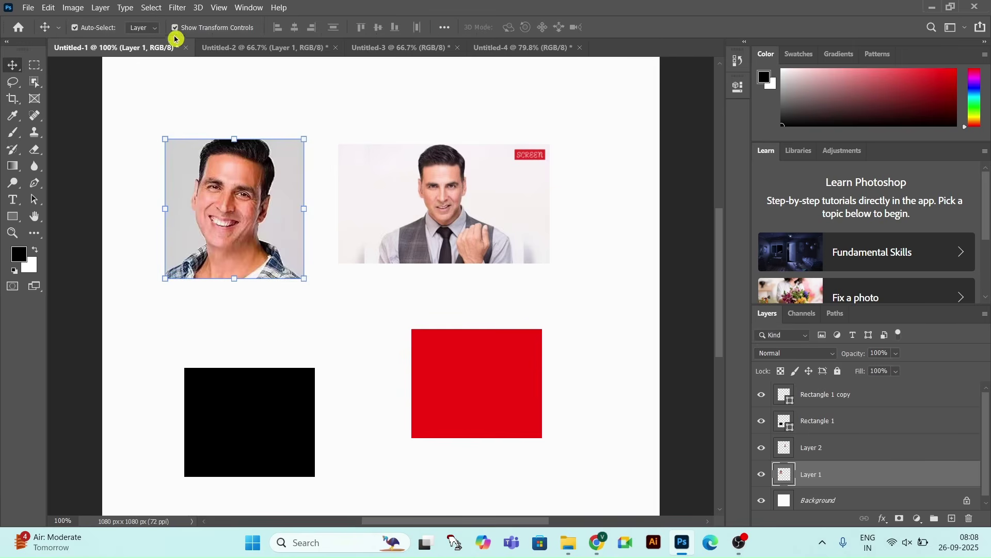
Enlarge the landscape photo to about 112% with Free Transform while Show Transform Controls is off, and turn that option back on.
left_click(175, 27)
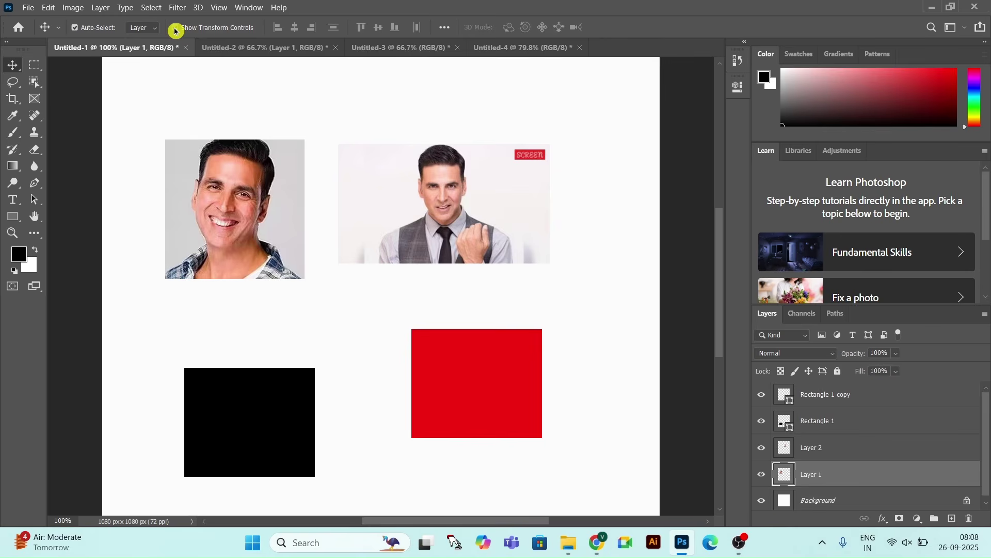
left_click(414, 181)
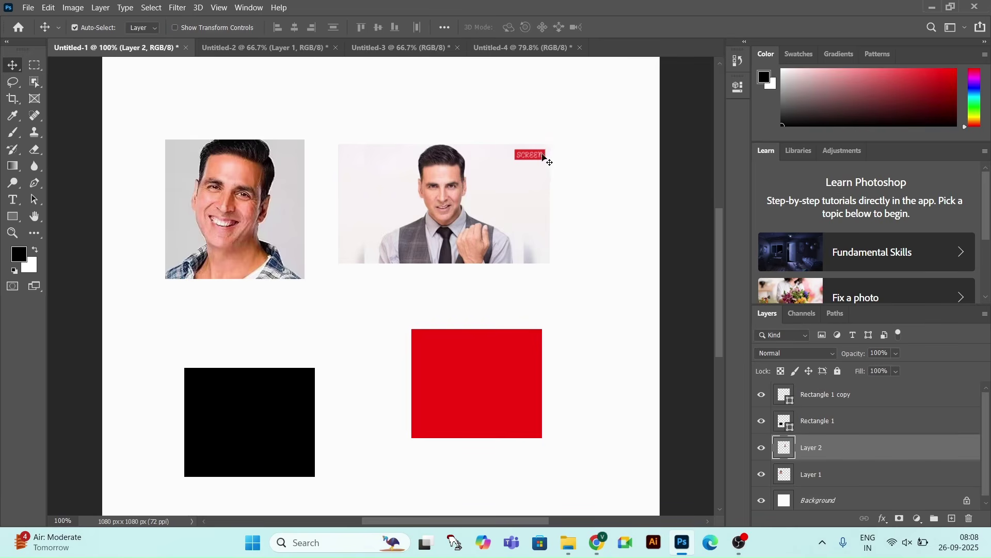
key("ctrl")
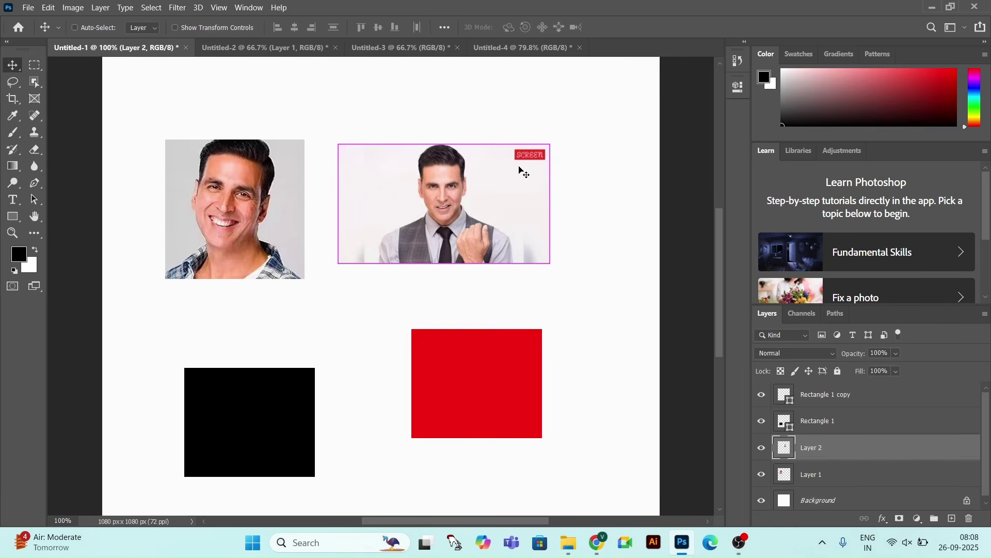
key("ctrl+t")
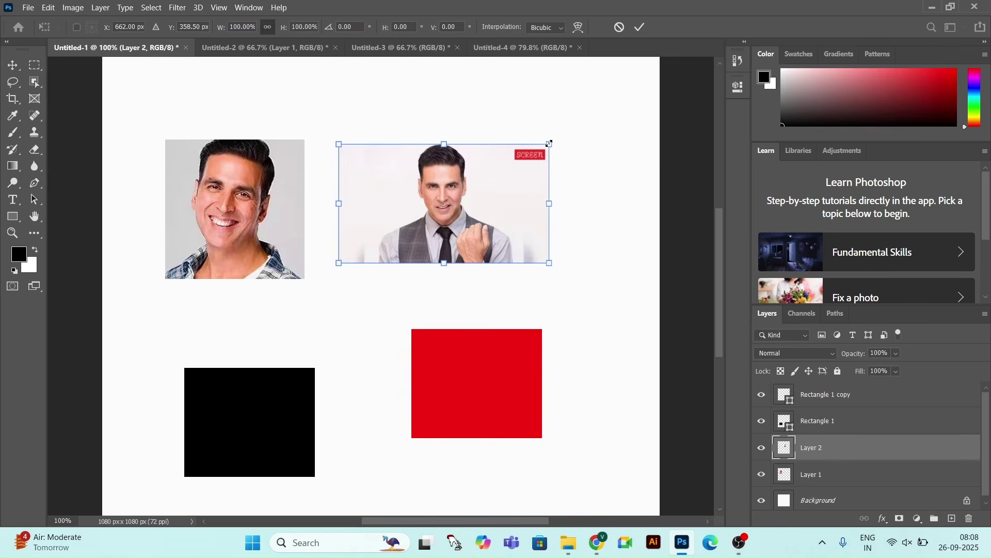
left_click_drag(550, 144, 574, 127)
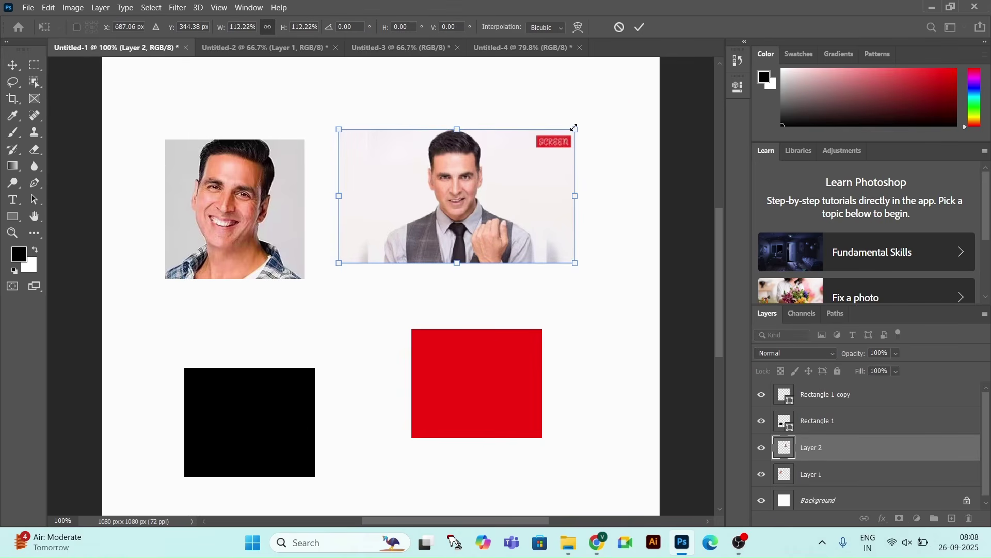
key("Return")
left_click(254, 178)
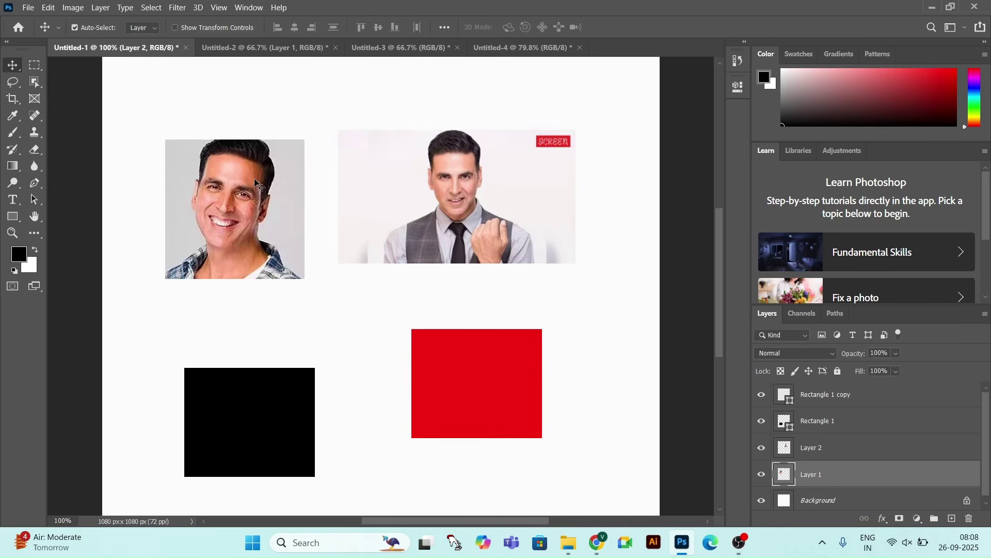
left_click(199, 34)
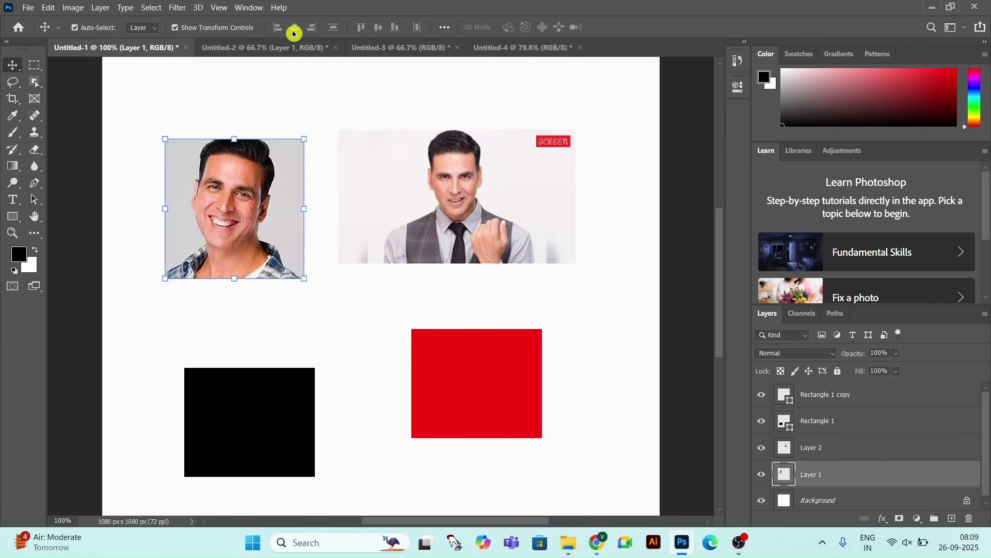
Switch to the Untitled-3 document and select all four text layers together.
left_click(406, 52)
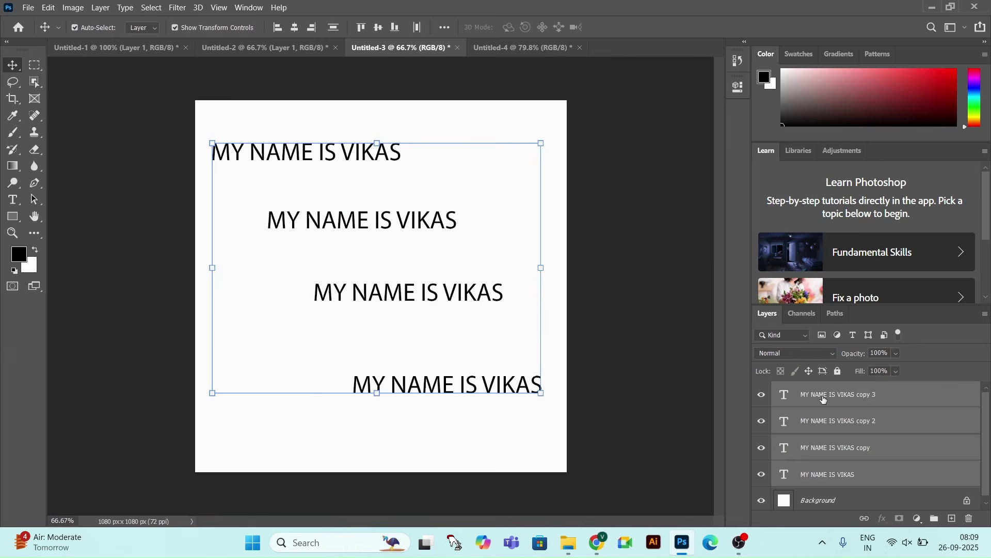
left_click(823, 399)
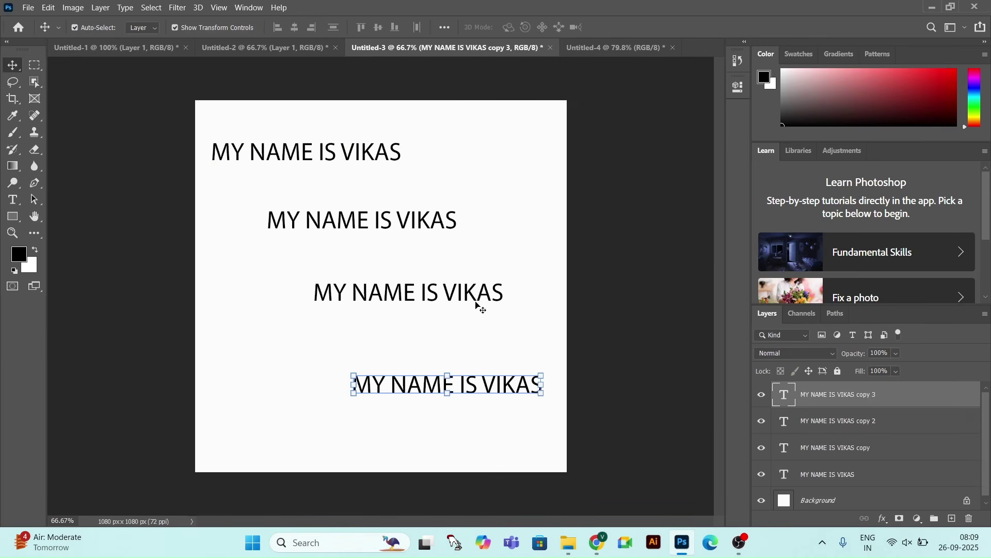
left_click(839, 476, "shift")
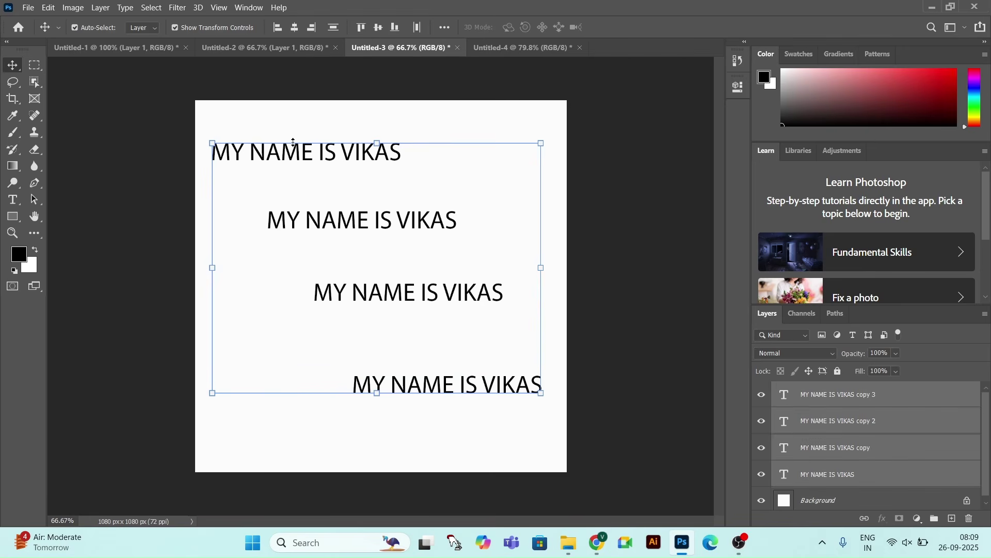
Try aligning the left edges of the four text layers and undo the alignment.
left_click(276, 29)
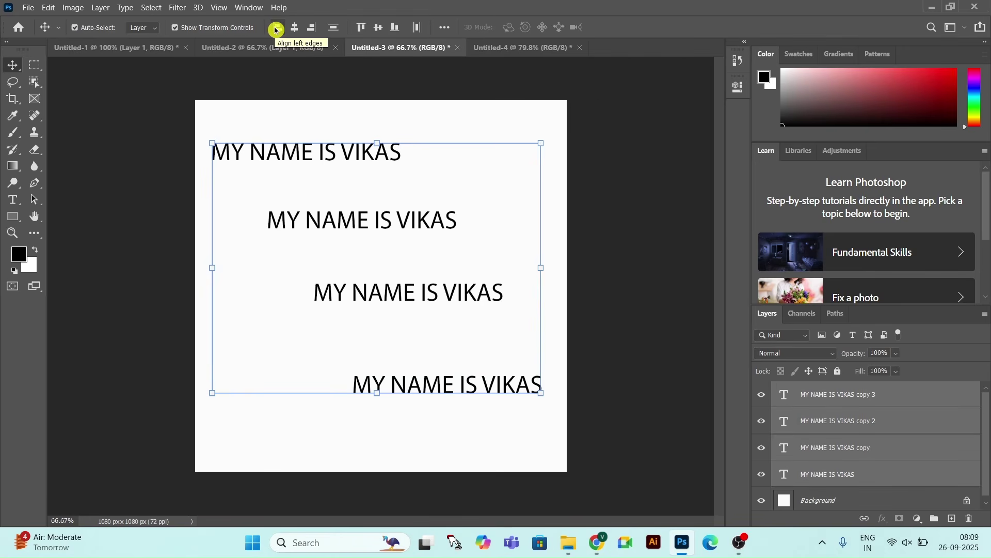
left_click(276, 29)
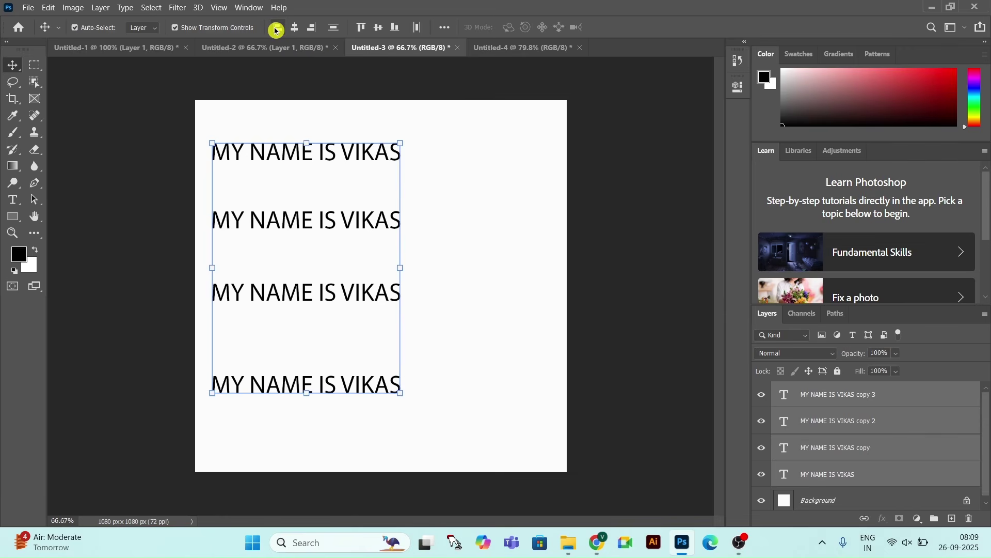
key("ctrl+z")
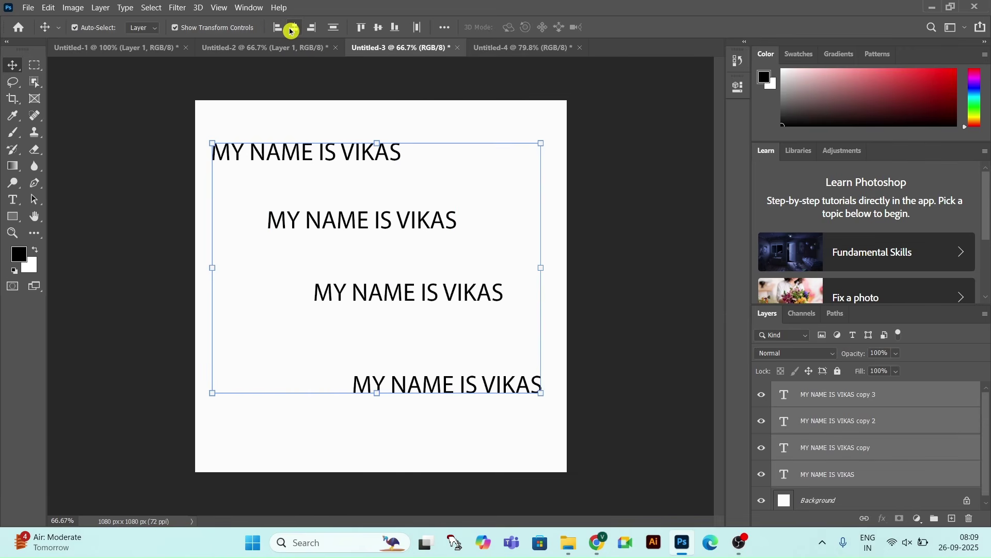
Try aligning the four text layers by their horizontal centers and by their right edges, undoing each alignment.
left_click(294, 32)
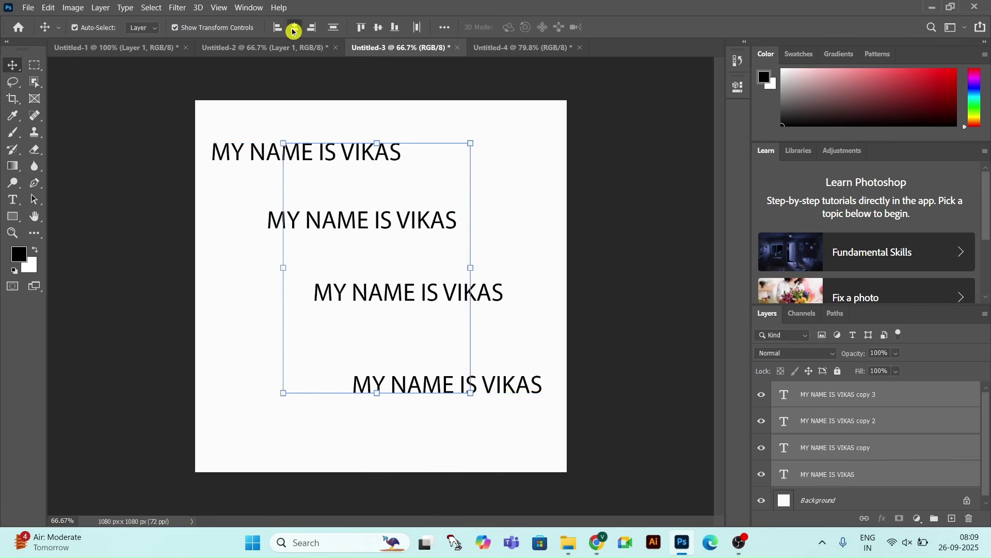
key("ctrl+z")
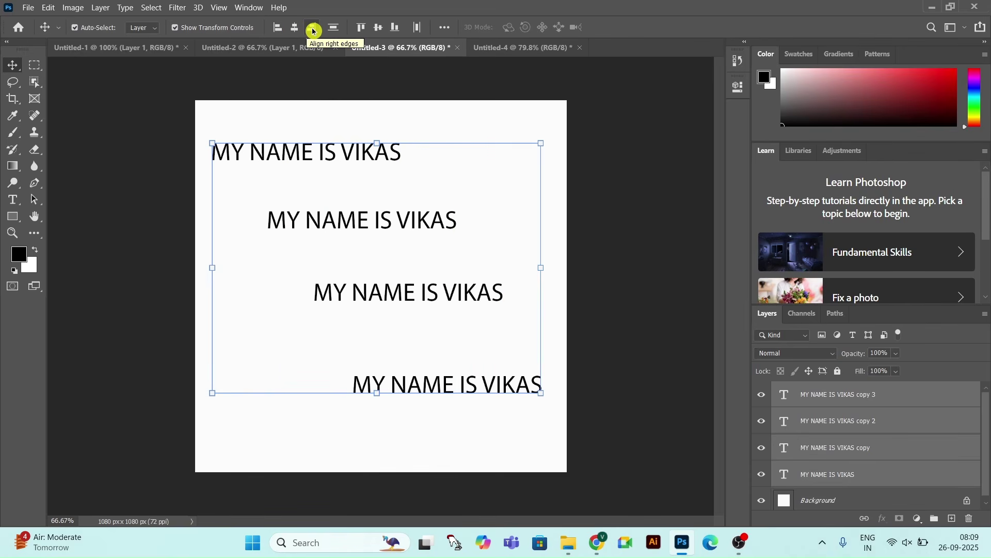
left_click(313, 31)
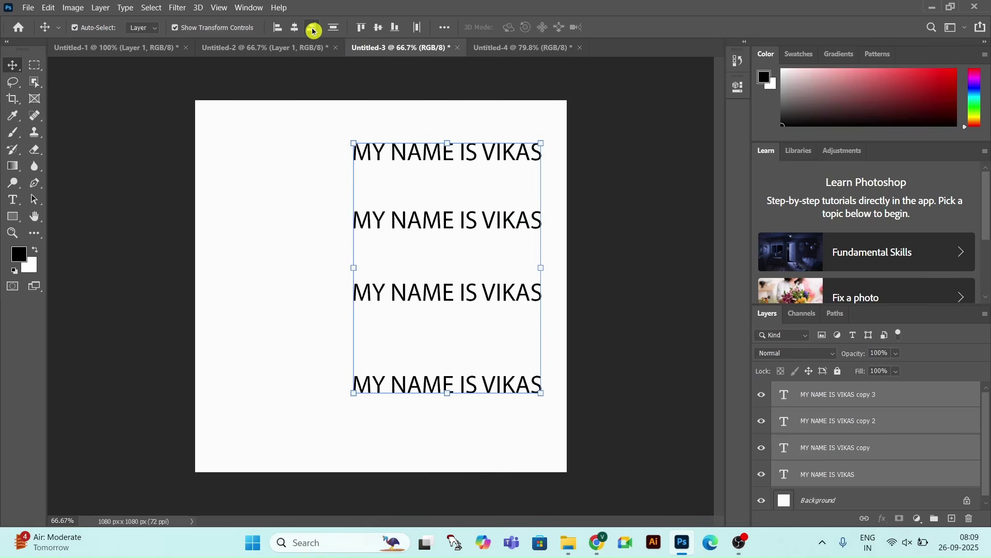
key("ctrl+z")
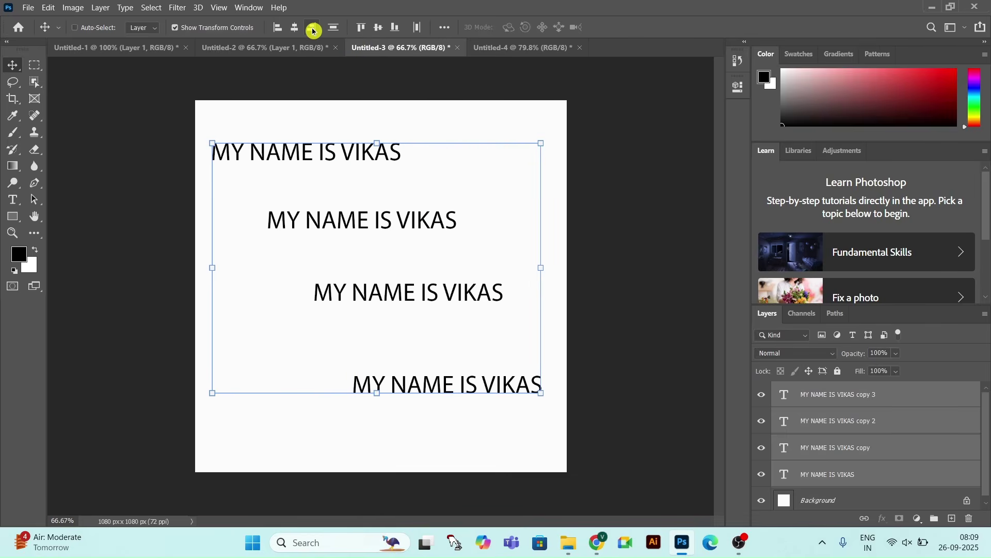
Align the four text layers by their right edges and distribute them evenly in the vertical direction.
left_click(313, 31)
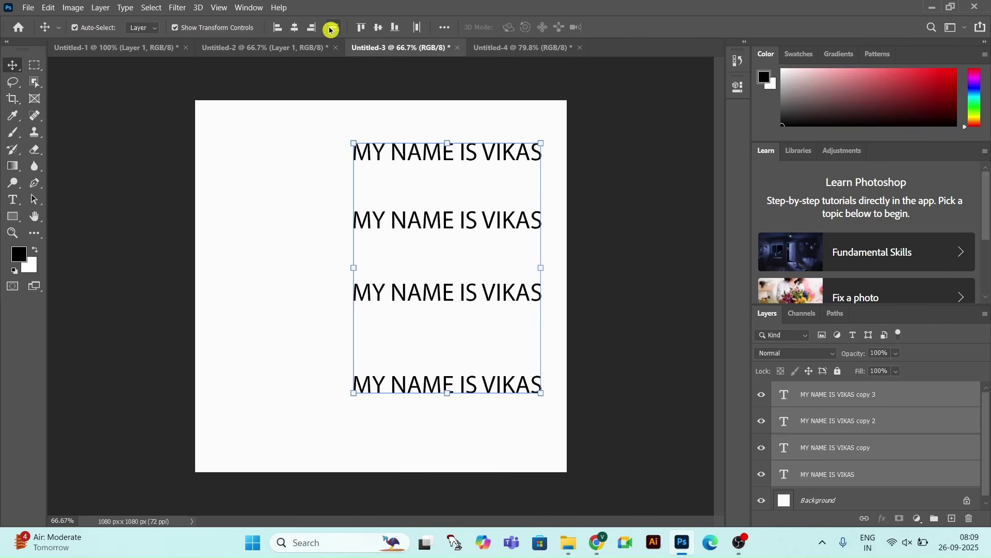
left_click(333, 29)
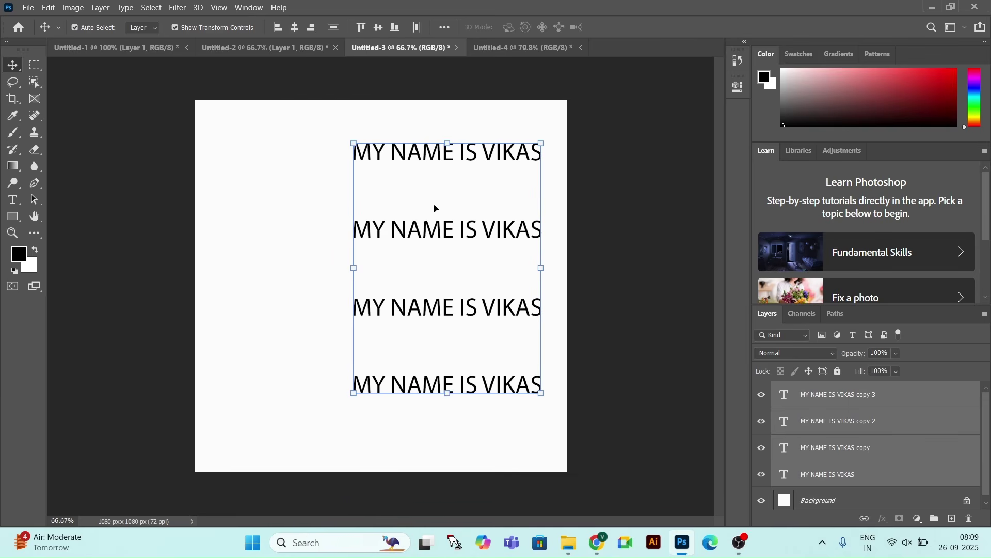
Switch to the Untitled-4 document and select all four rectangle layers together.
left_click(483, 48)
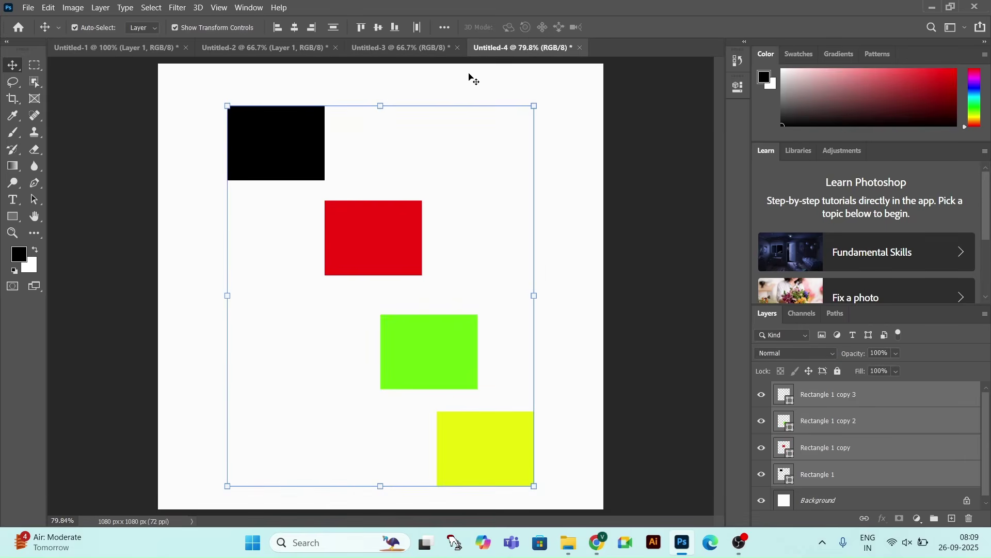
left_click(847, 395)
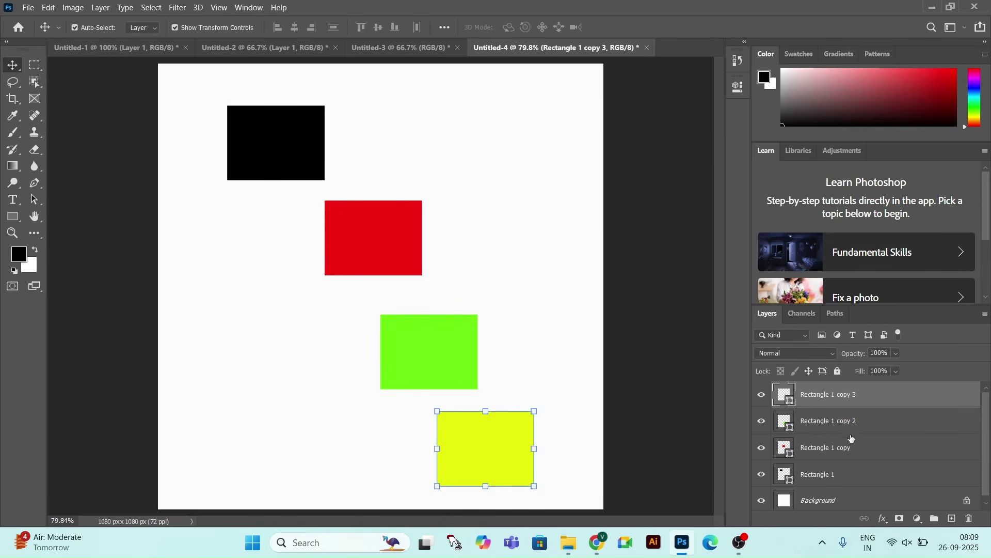
left_click(845, 475, "shift")
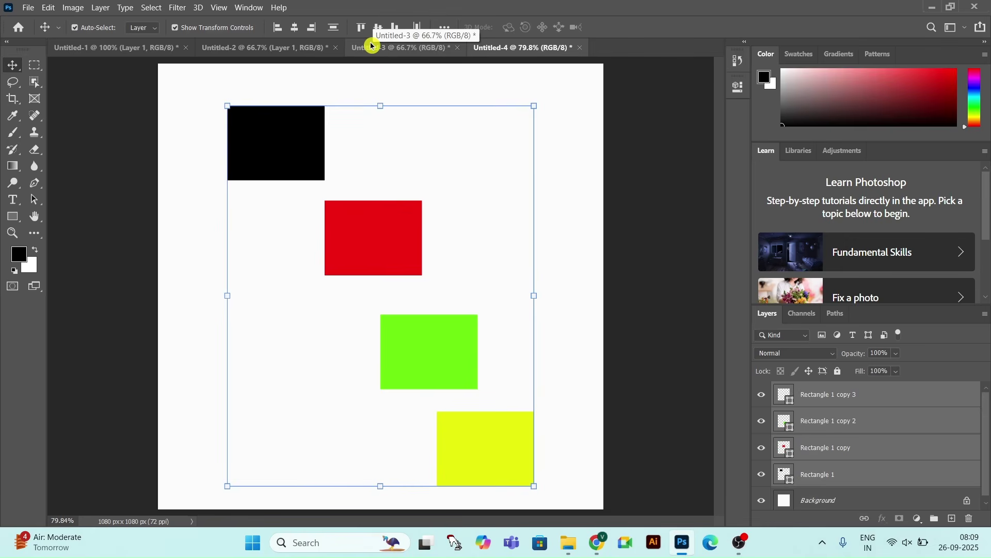
Try aligning the four rectangles by their left edges and by their horizontal centers, undoing each alignment.
left_click(277, 30)
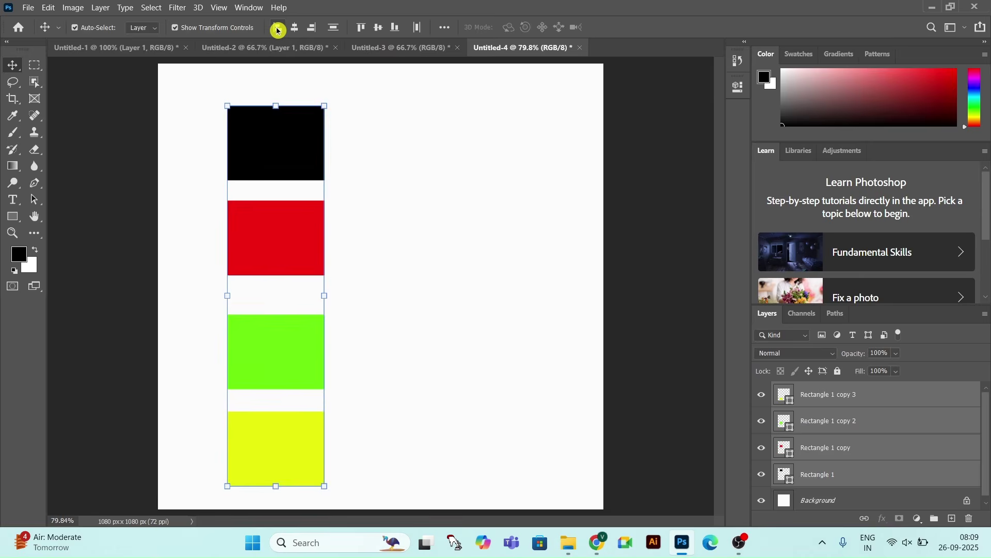
key("ctrl+z")
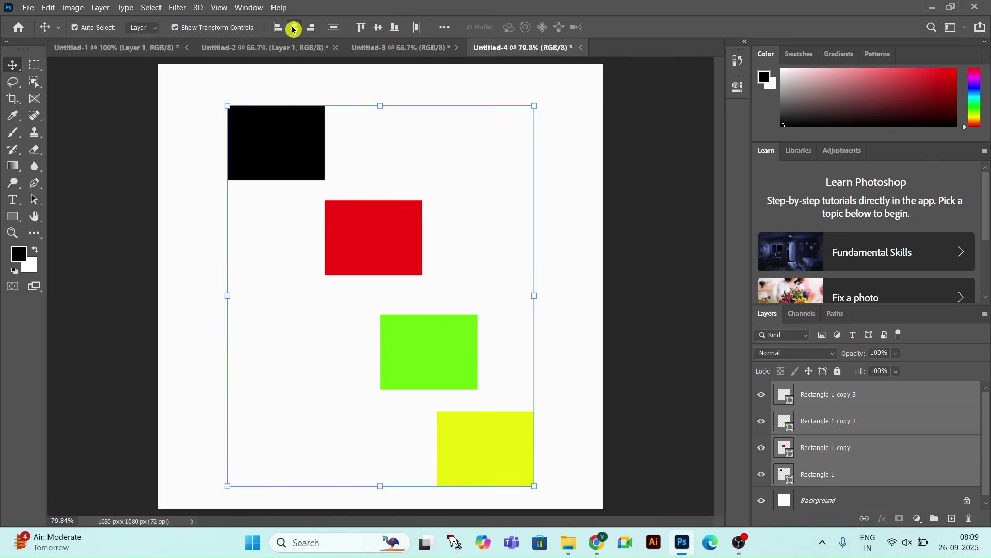
left_click(293, 29)
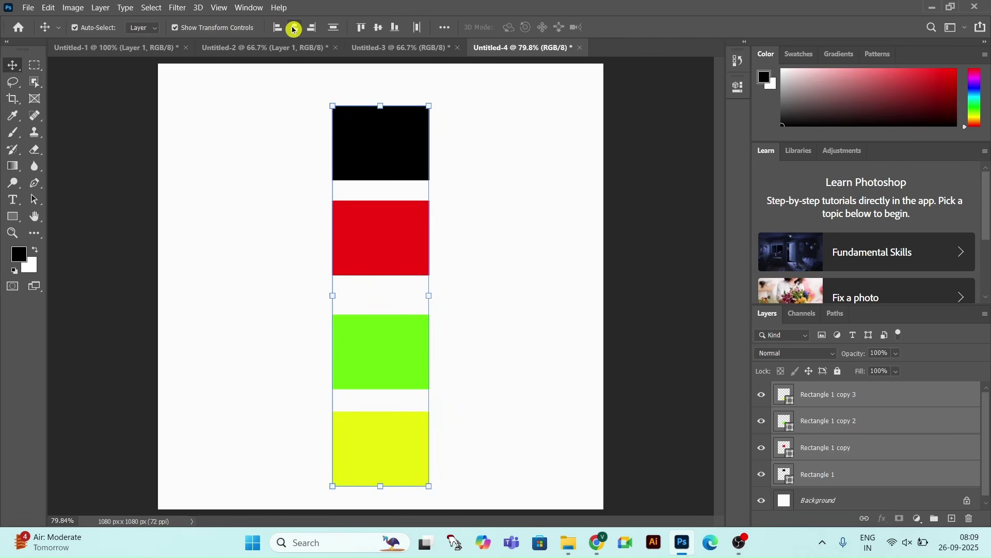
key("ctrl+z")
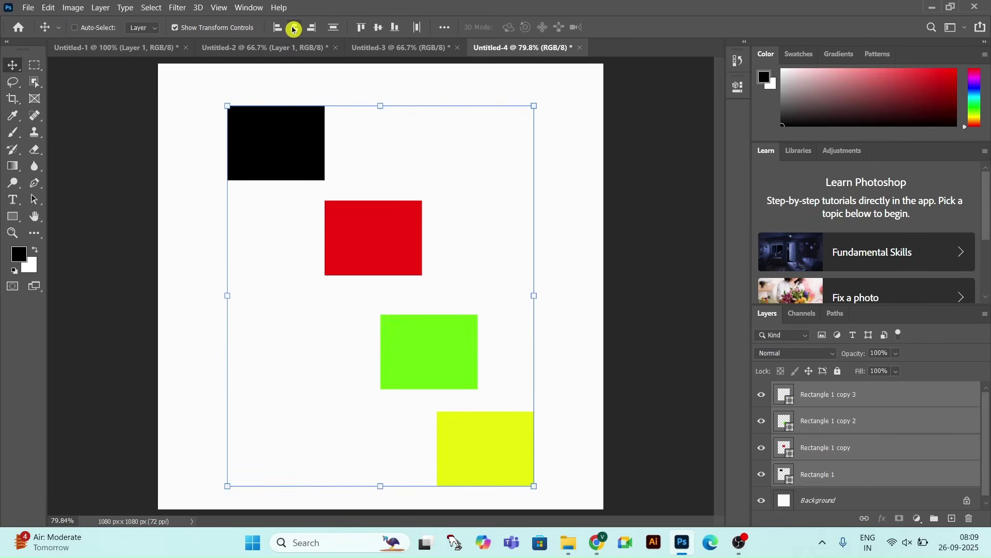
Align the four rectangles by their right edges and distribute them evenly in the vertical direction.
left_click(313, 30)
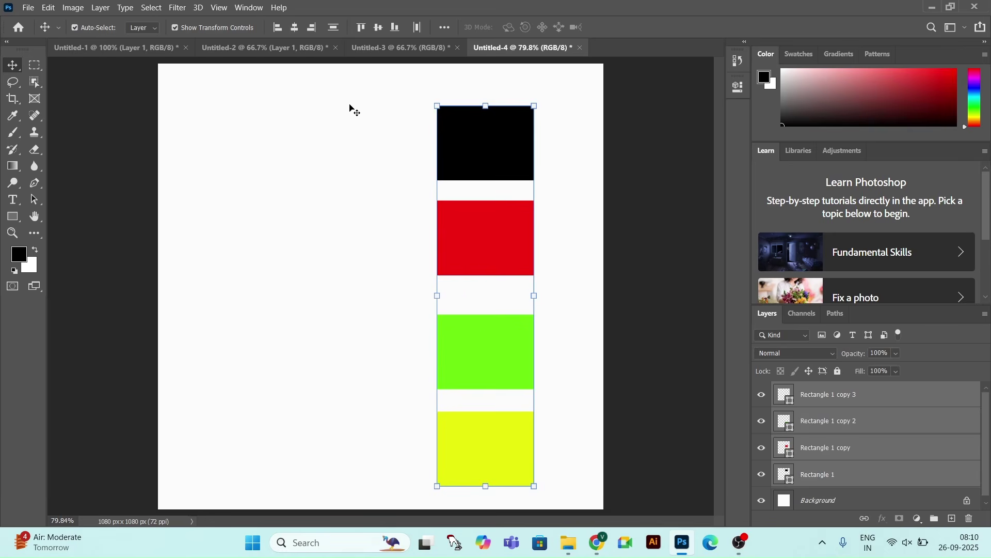
left_click(323, 37)
left_click(331, 29)
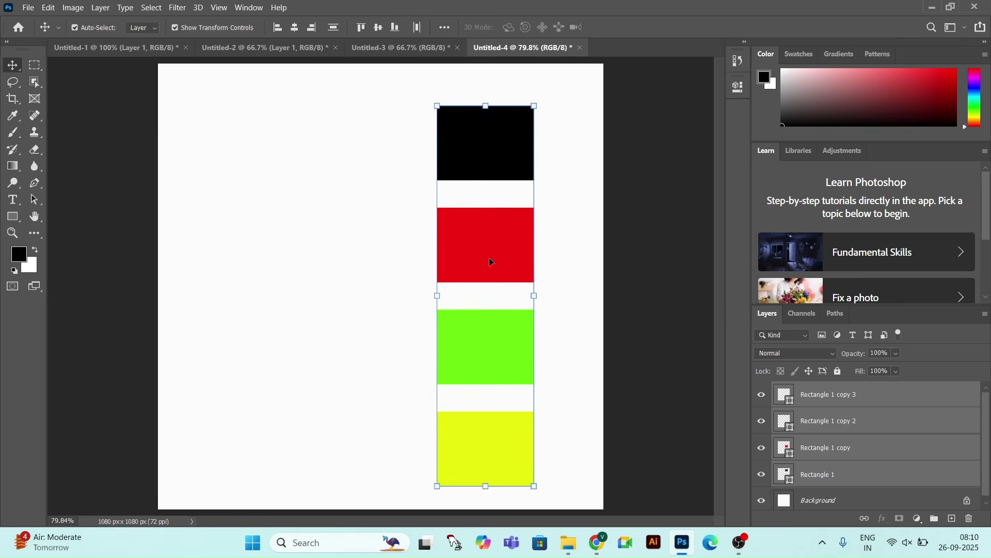
Draw a 1080 × 1080 px artboard over the whole canvas with the Artboard Tool.
left_click(19, 67)
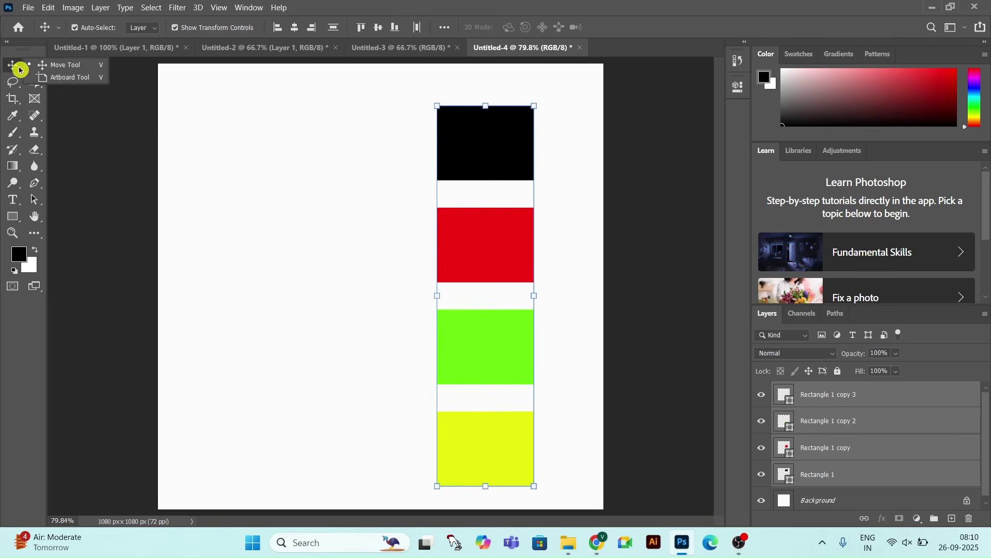
left_click(51, 80)
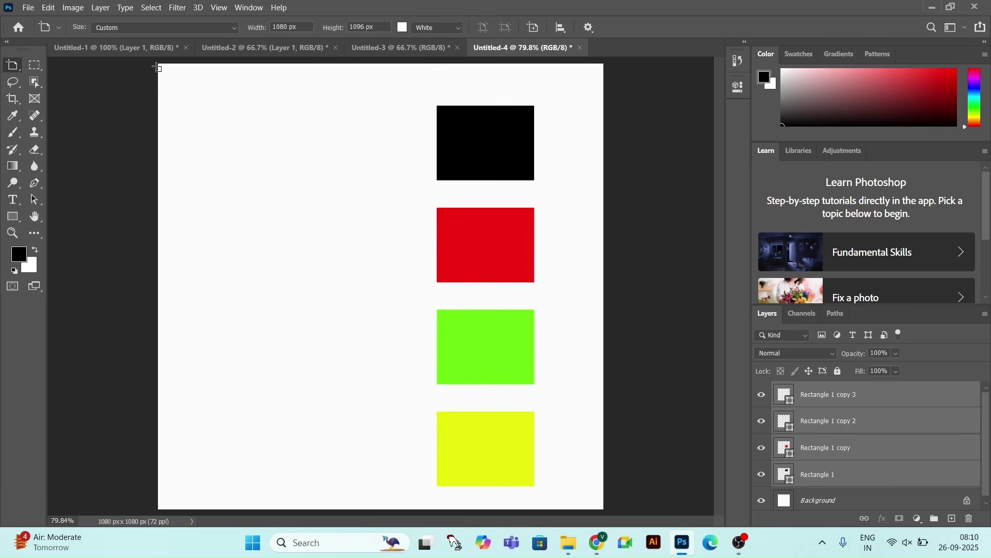
left_click_drag(199, 118, 603, 513)
left_click(137, 269)
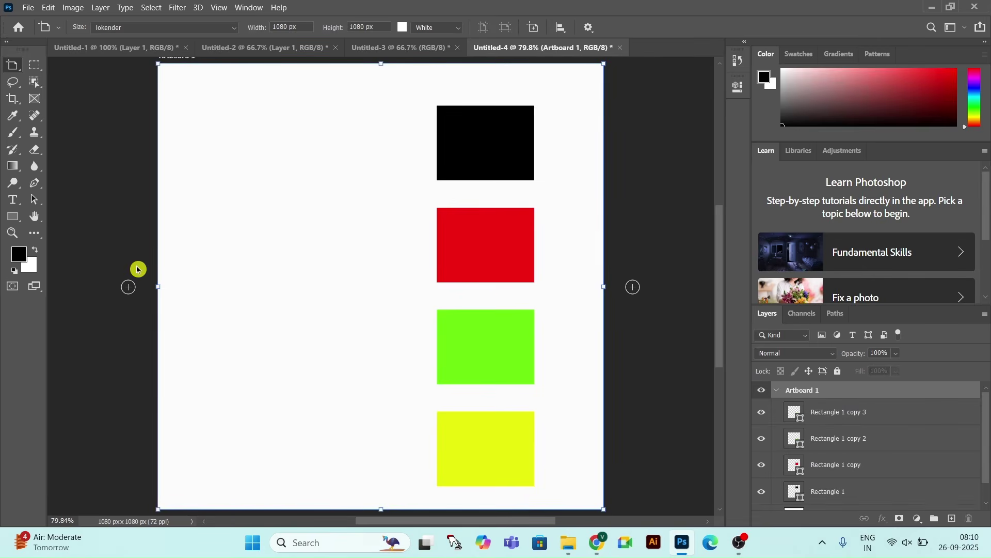
key("ctrl+minus")
left_click(222, 169)
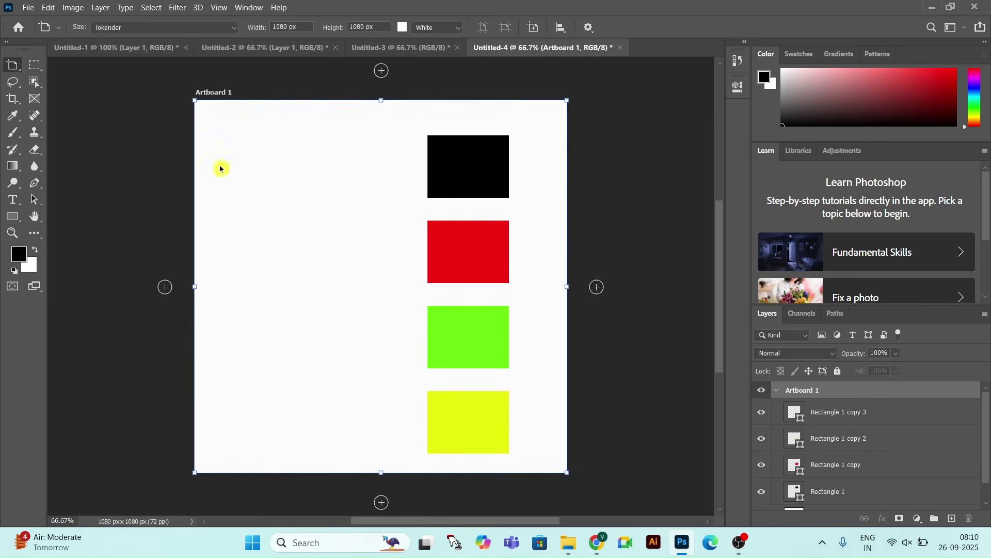
left_click(229, 187)
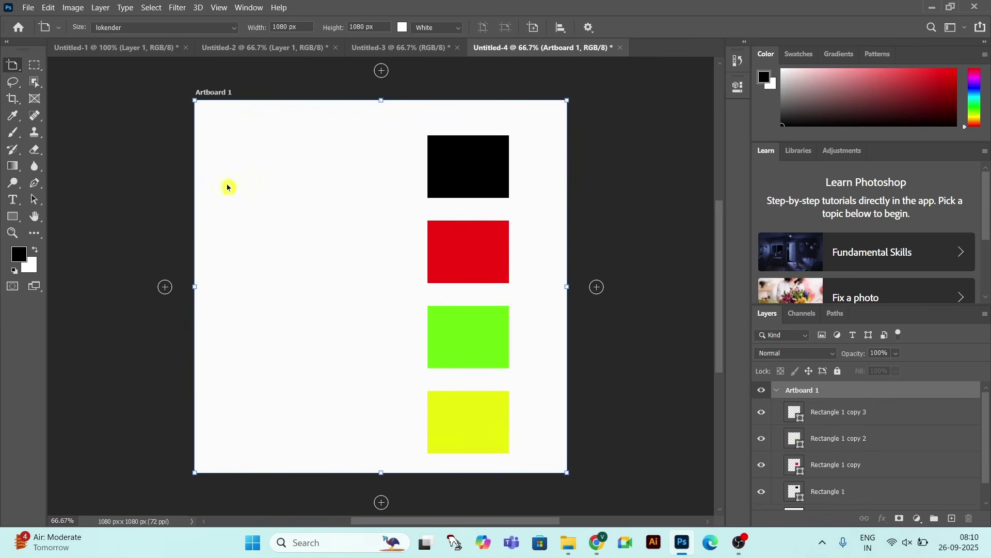
Add three blank artboards: one left of the original, one above that new artboard, and one right of the upper artboard.
left_click(165, 287)
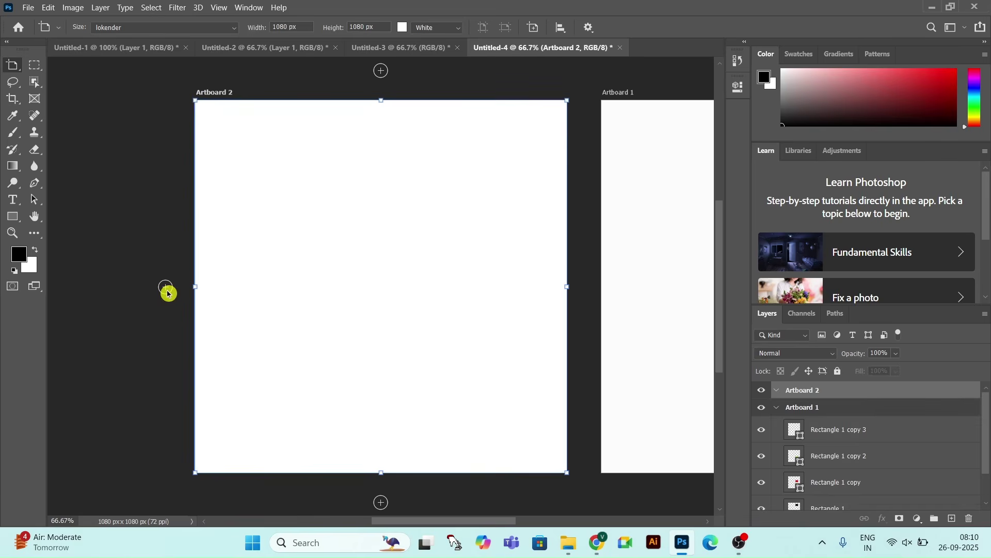
left_click(247, 263)
left_click(312, 170)
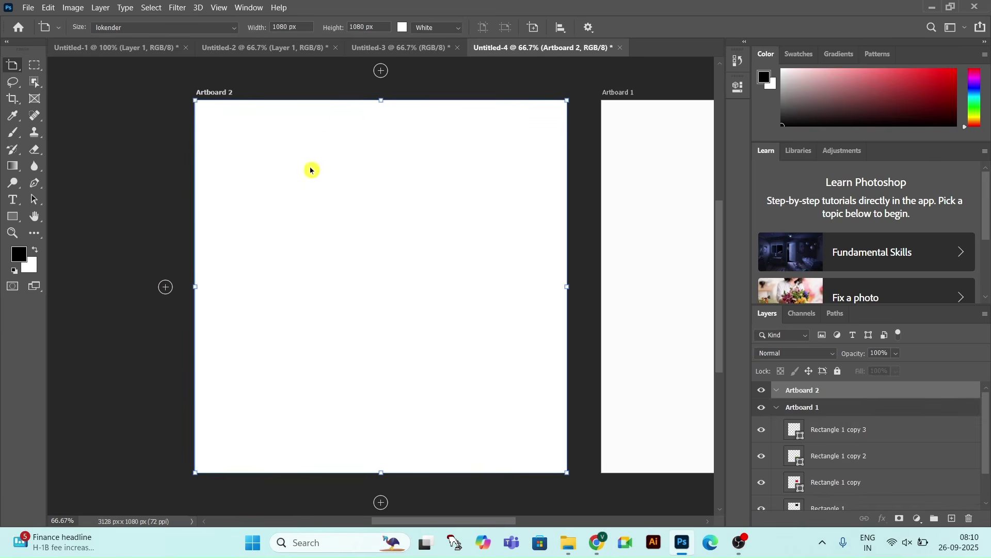
left_click(381, 72)
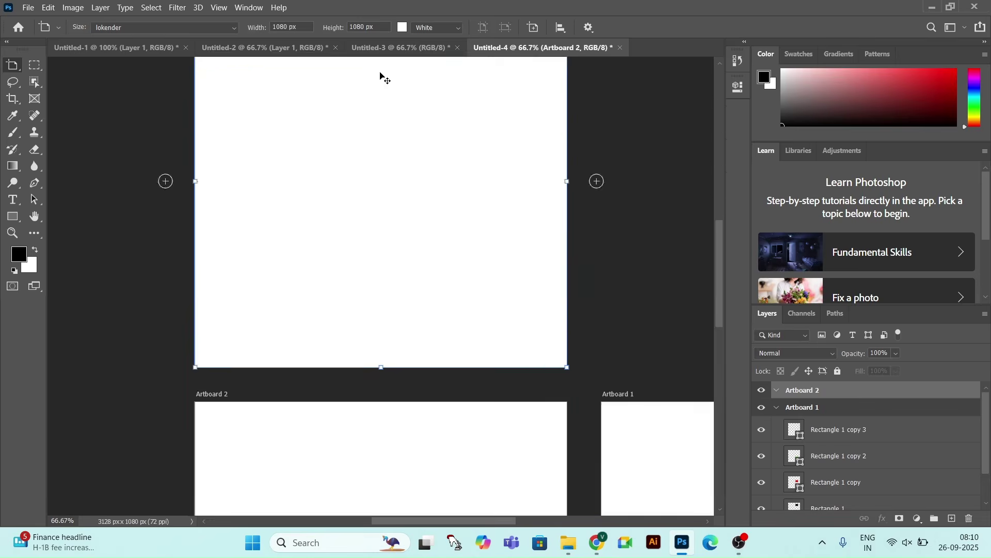
left_click(387, 183)
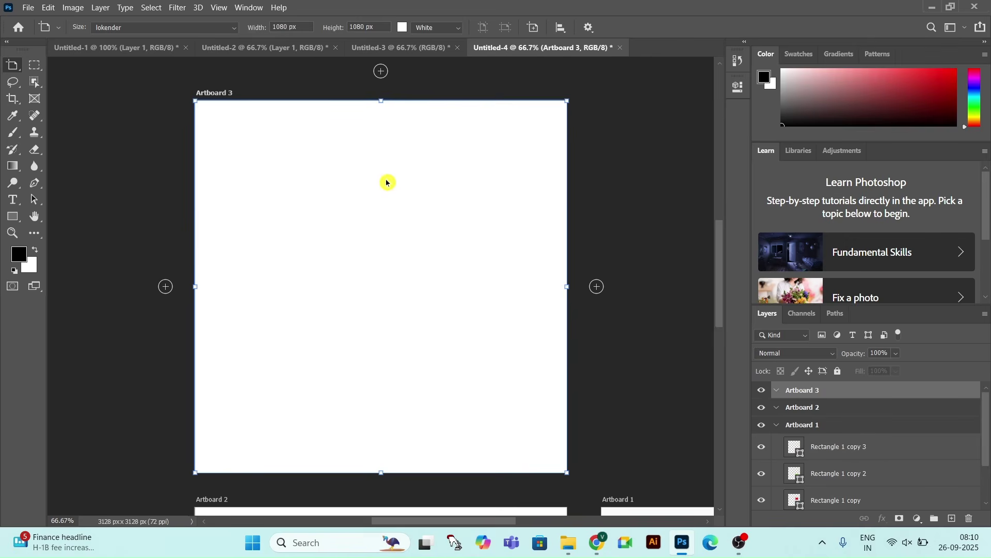
left_click(598, 286)
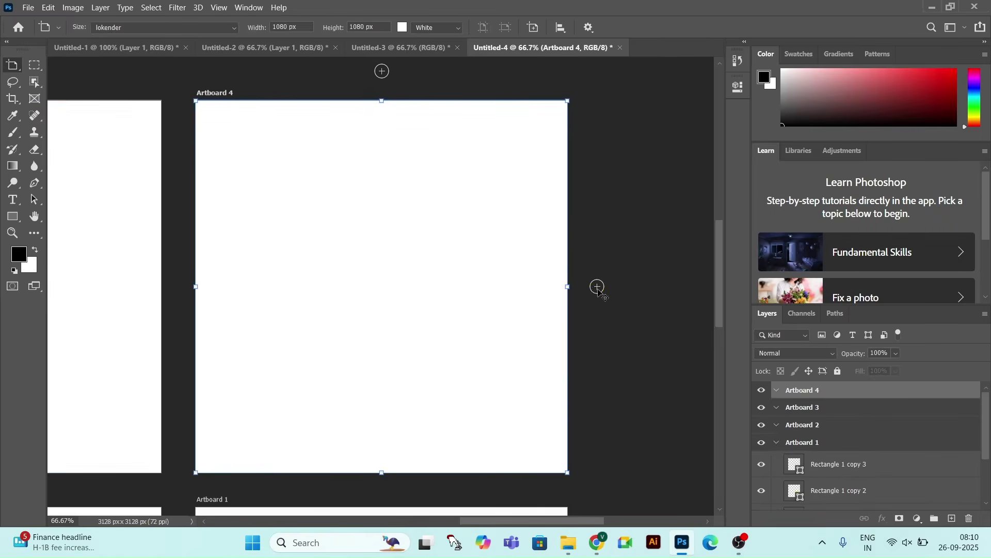
Delete the three added blank artboards, keeping only the artboard with the rectangles, and fit it in the view.
key("Delete")
key("Delete")
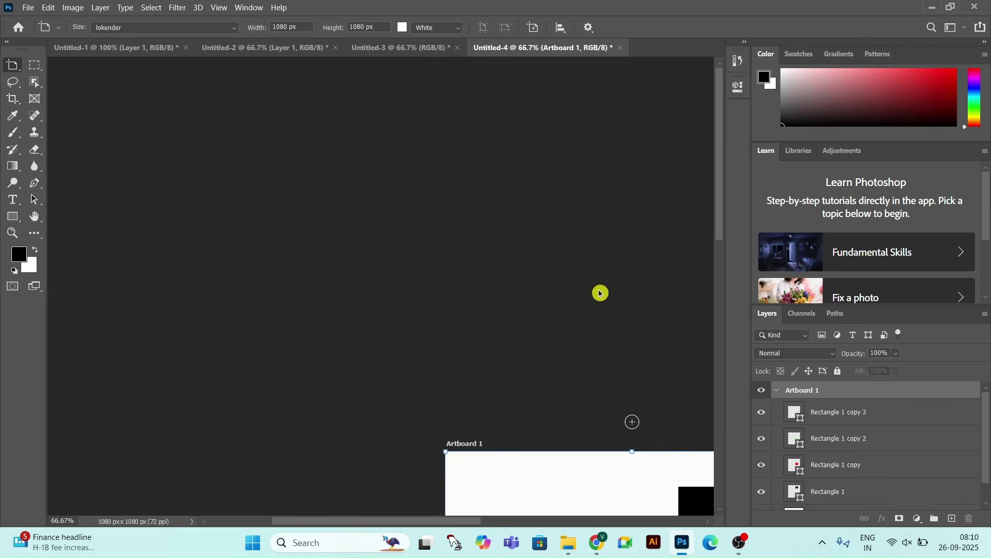
key("ctrl+0")
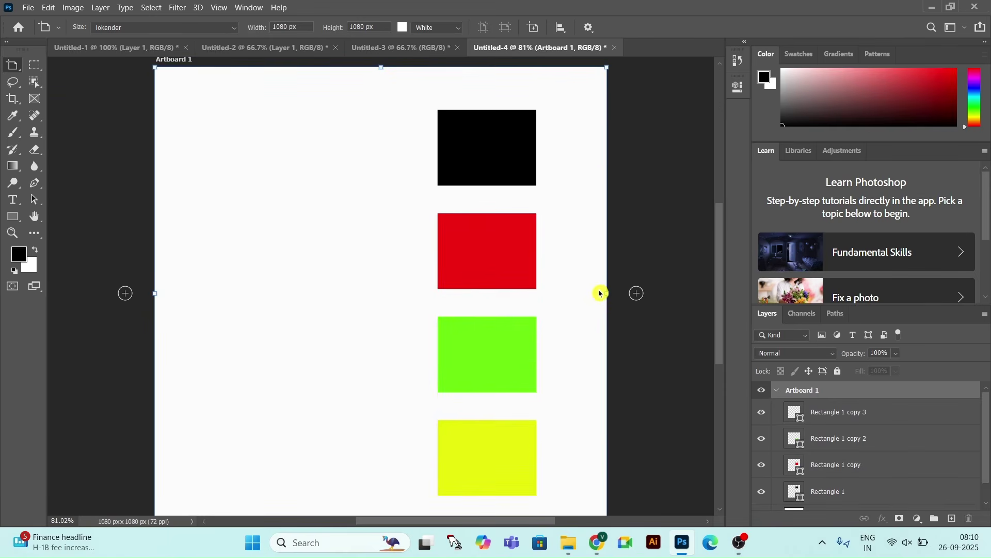
Try widening the artboard on both sides to 1432 px, and undo both the resizing and the artboard creation.
left_click_drag(154, 293, 84, 293)
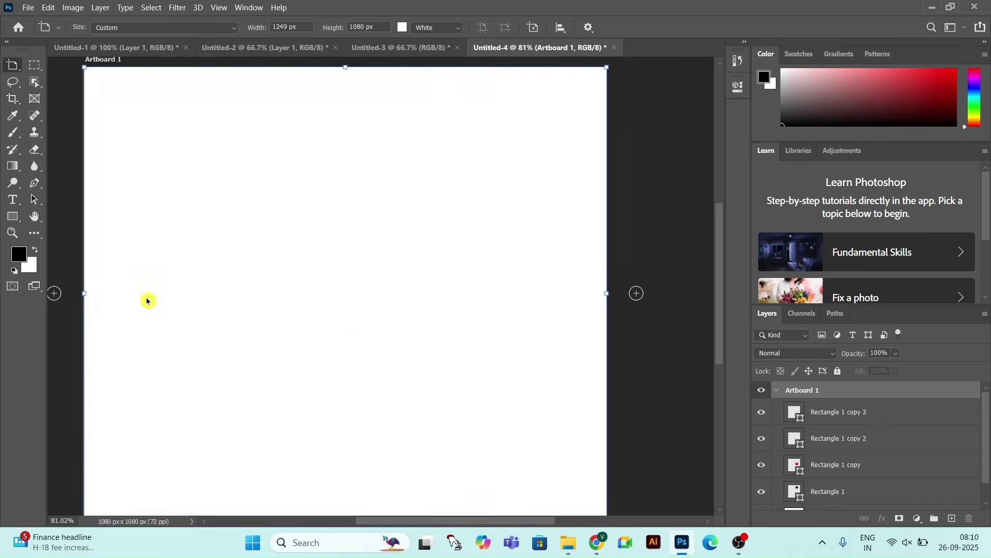
left_click_drag(605, 293, 684, 292)
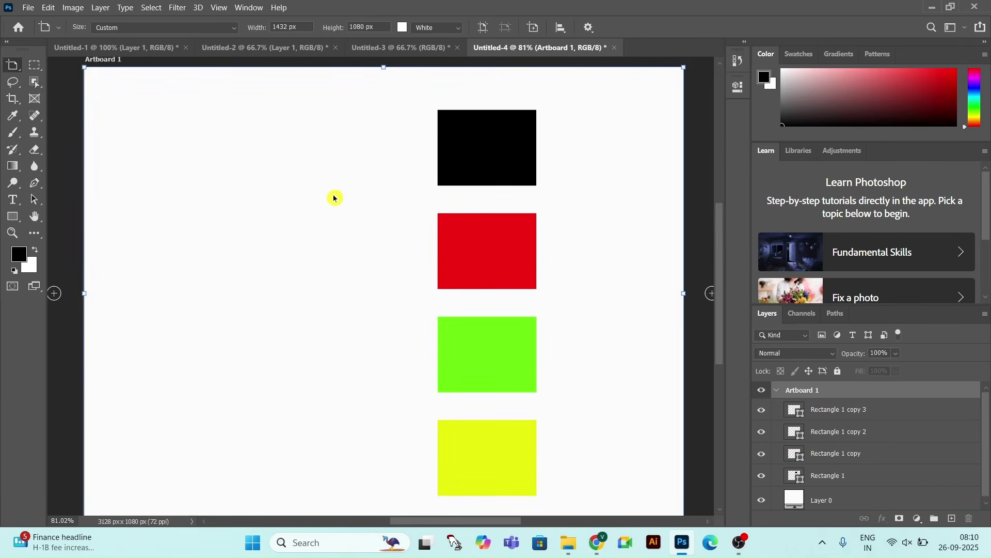
key("ctrl+z")
key("ctrl+z")
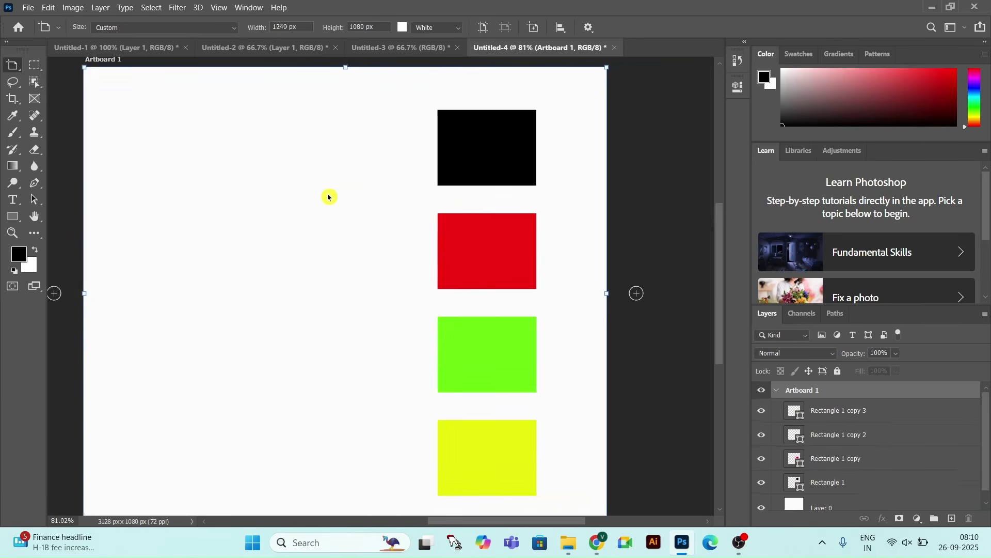
key("ctrl+z")
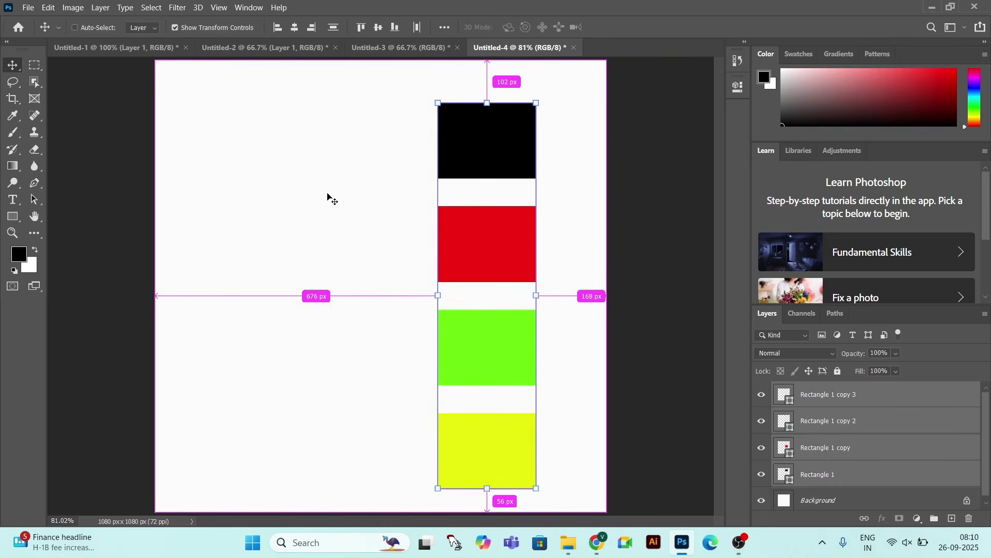